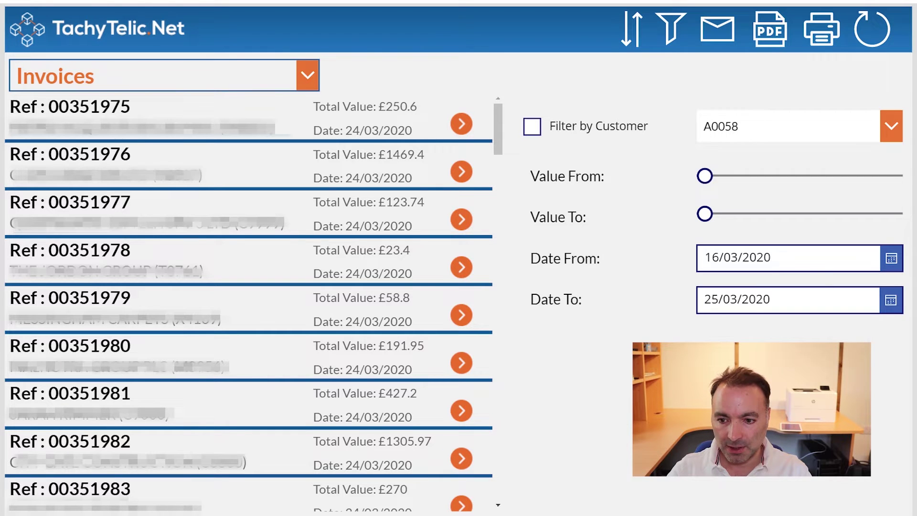
Set the invoice list's Date To filter to 16/03/2020 and open the listed invoice for printing.
left_click(890, 300)
left_click(730, 403)
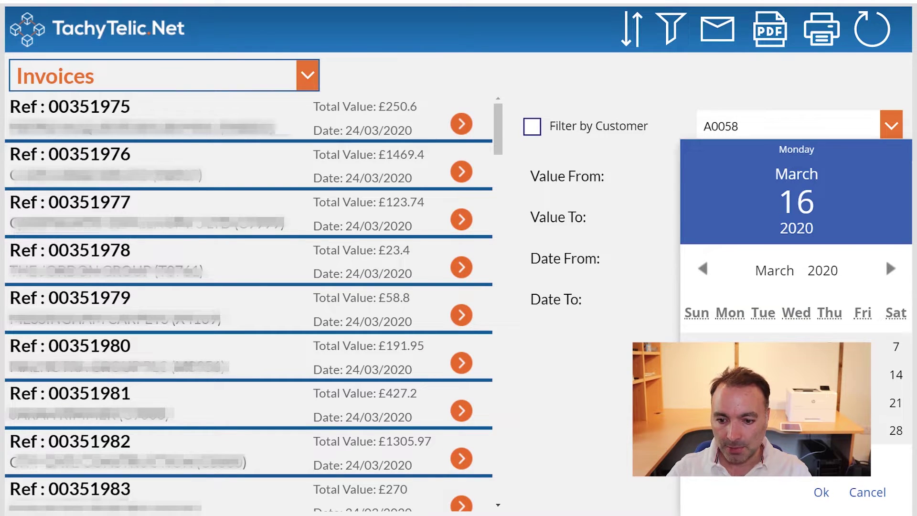
left_click(821, 492)
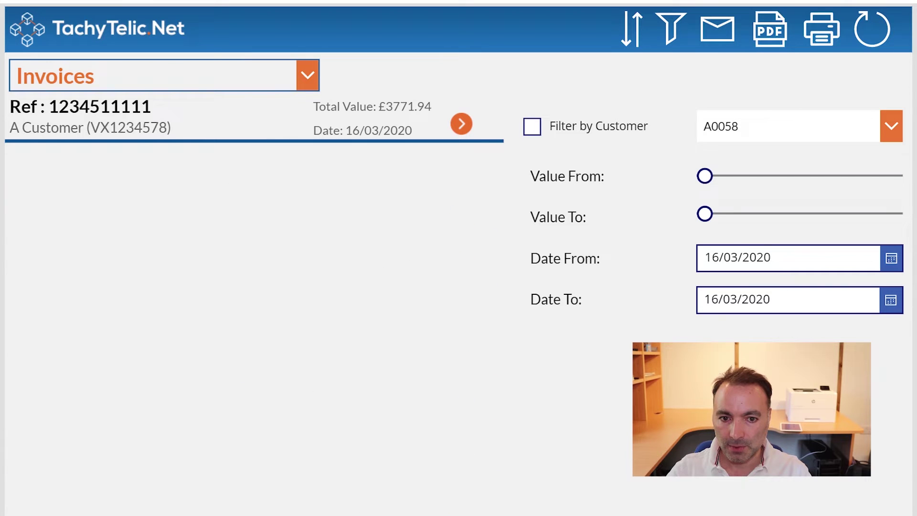
left_click(461, 124)
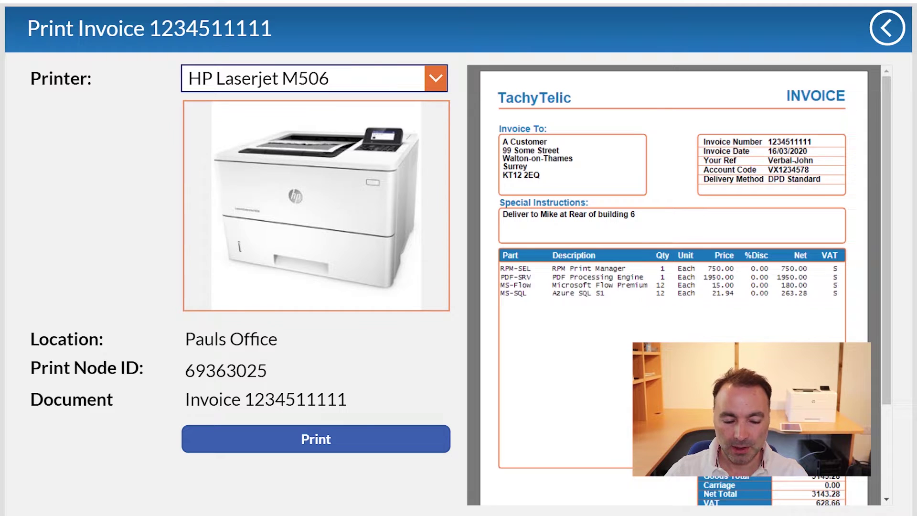
Try the HP PageWide Pro 477DW as printer, switch back to HP Laserjet M506 and print the invoice.
left_click(313, 79)
left_click(314, 147)
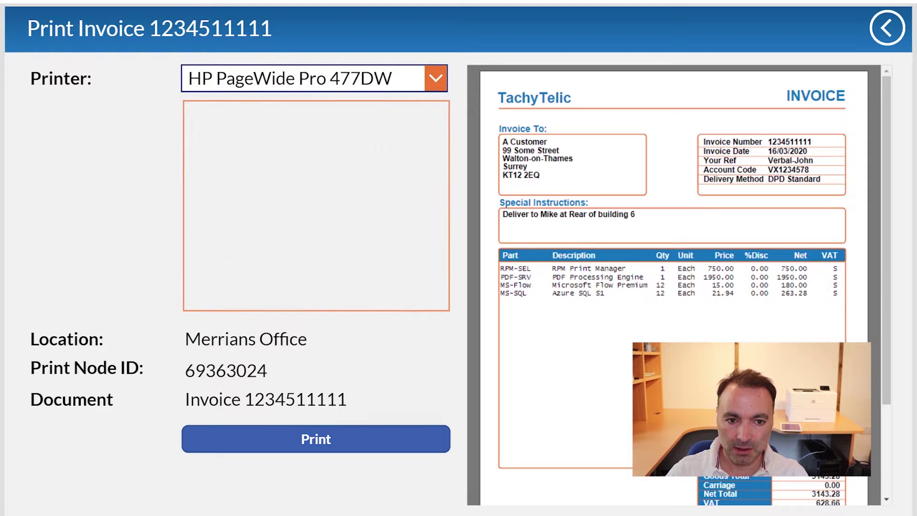
left_click(436, 78)
left_click(297, 111)
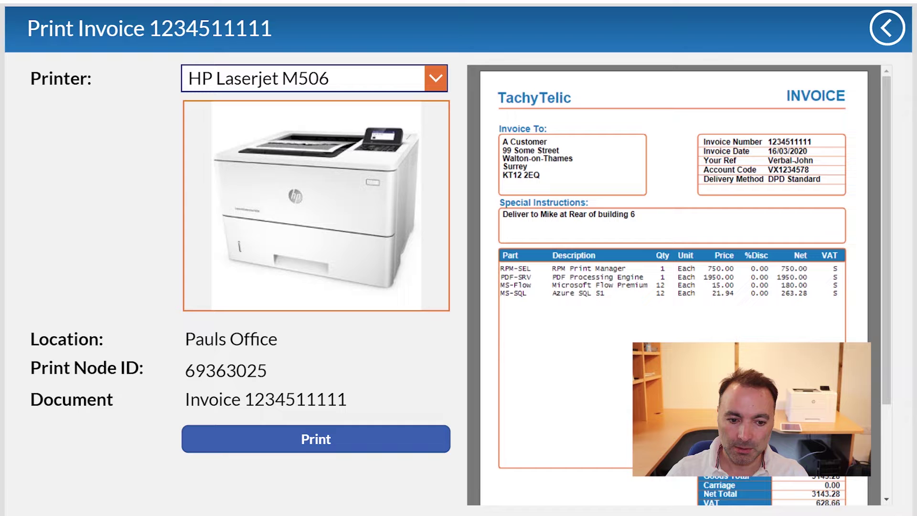
left_click(315, 439)
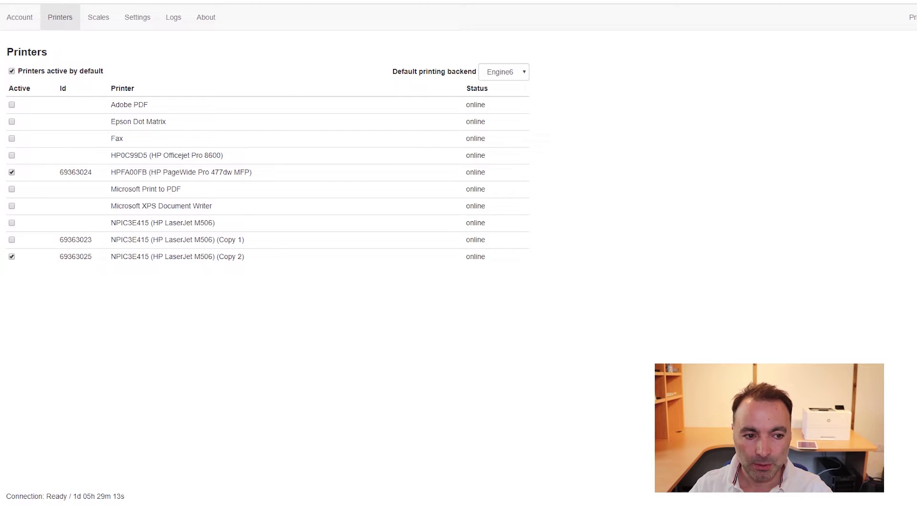
Examine the IDs and names of the two active printers in the PrintNode client's printer list.
double_click(75, 172)
double_click(75, 256)
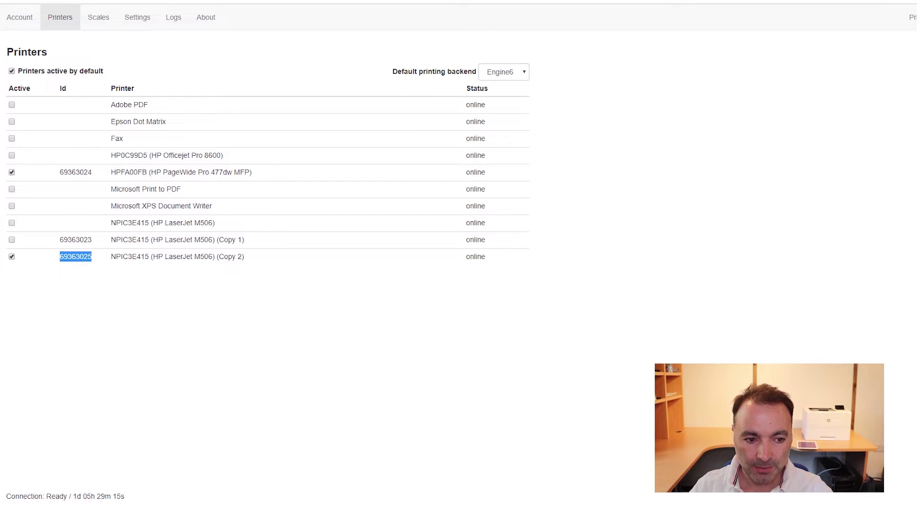
left_click_drag(121, 257, 235, 256)
left_click_drag(129, 172, 234, 172)
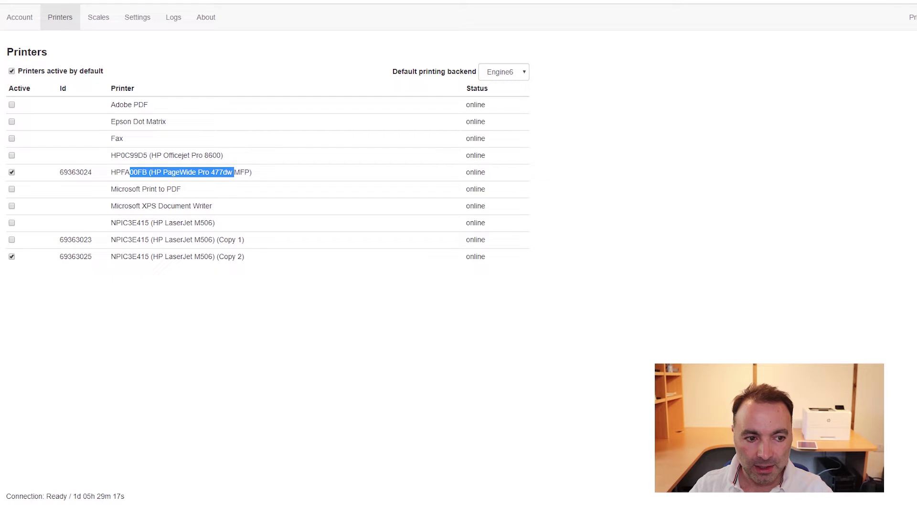
double_click(75, 172)
double_click(75, 257)
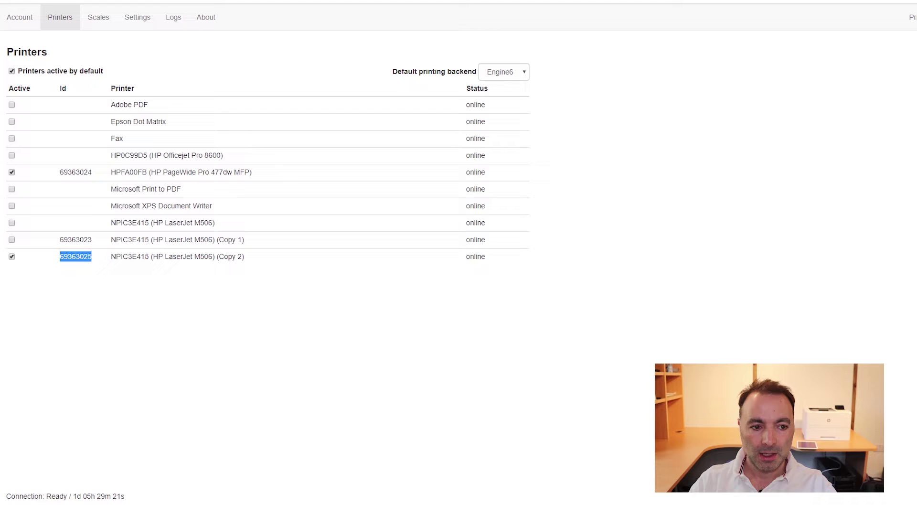
double_click(75, 172)
double_click(75, 257)
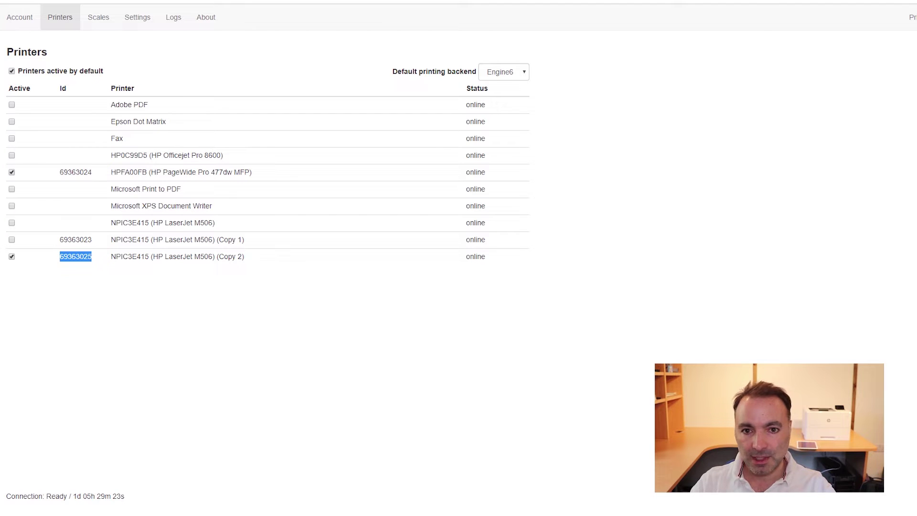
Switch back to the invoice app and compare the print details of HP PageWide Pro 477DW and HP Laserjet M506.
key("ctrl+Tab")
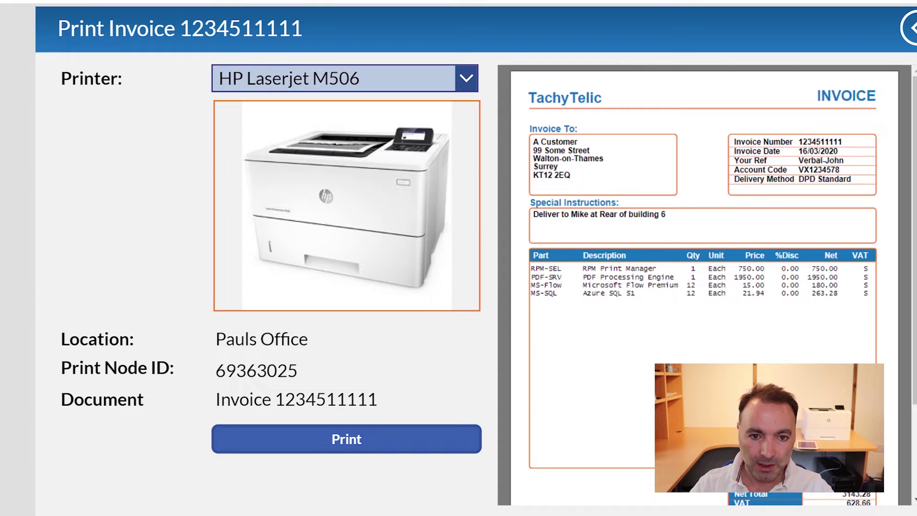
left_click(466, 79)
left_click(317, 148)
left_click(466, 78)
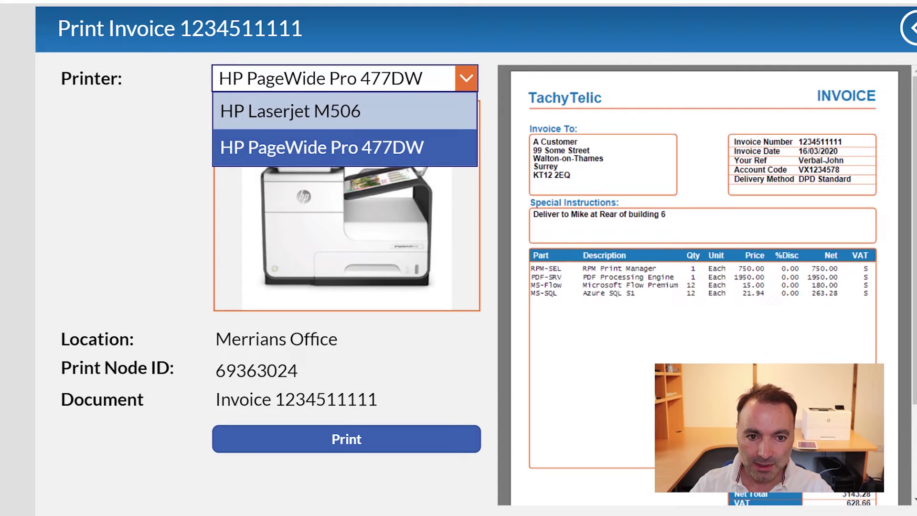
left_click(287, 108)
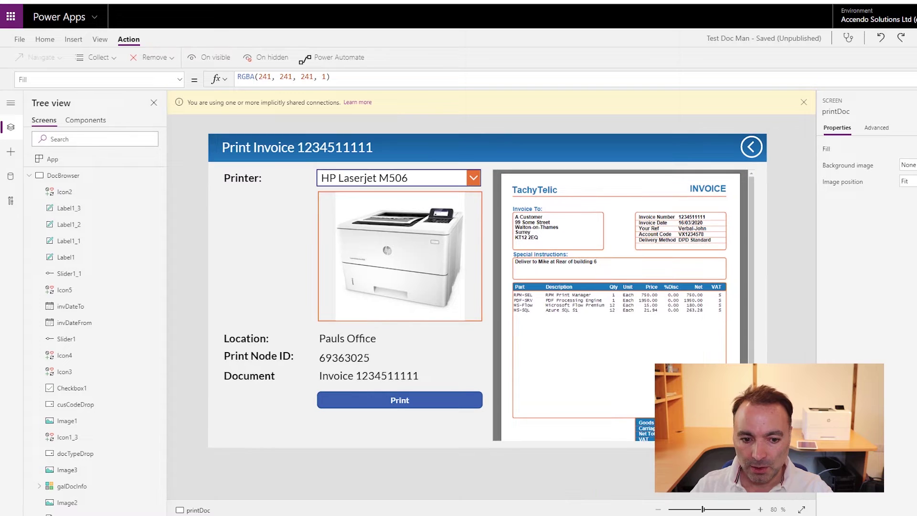
Inspect the Print button's OnSelect formula in Power Apps, including its call to the printViaPrintNode flow.
left_click(382, 438)
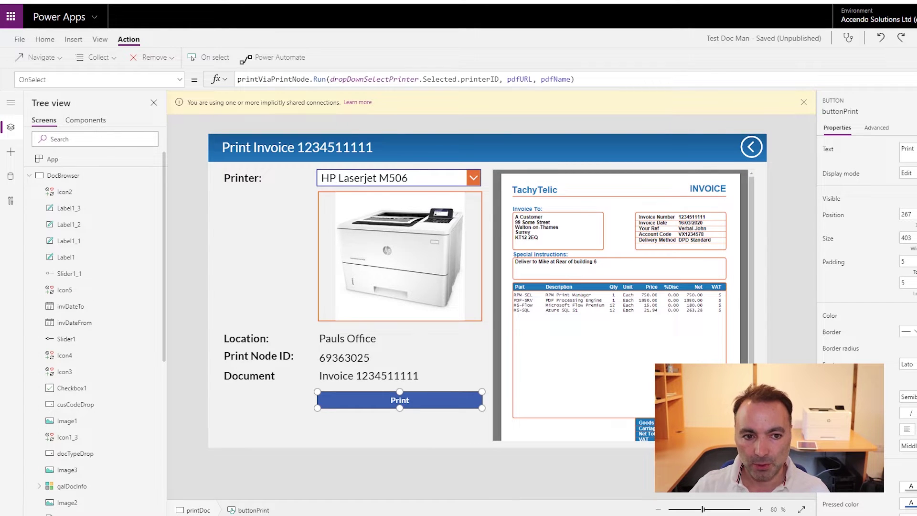
double_click(271, 79)
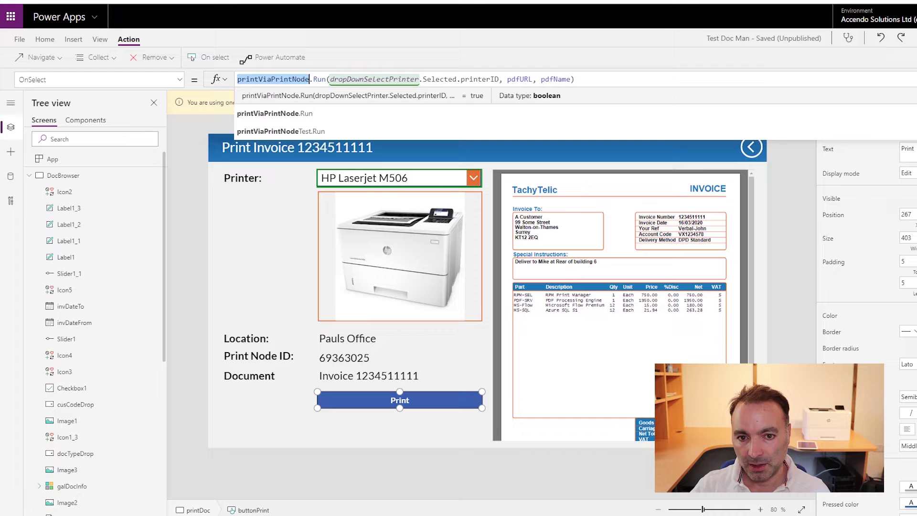
left_click(575, 79)
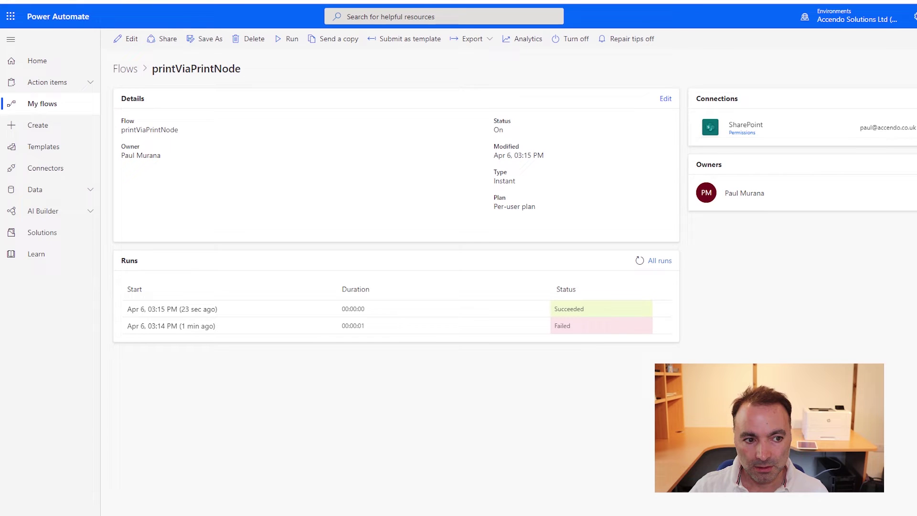
Create a blank instant flow in Power Automate with PowerApps as its trigger.
left_click(42, 103)
left_click(137, 38)
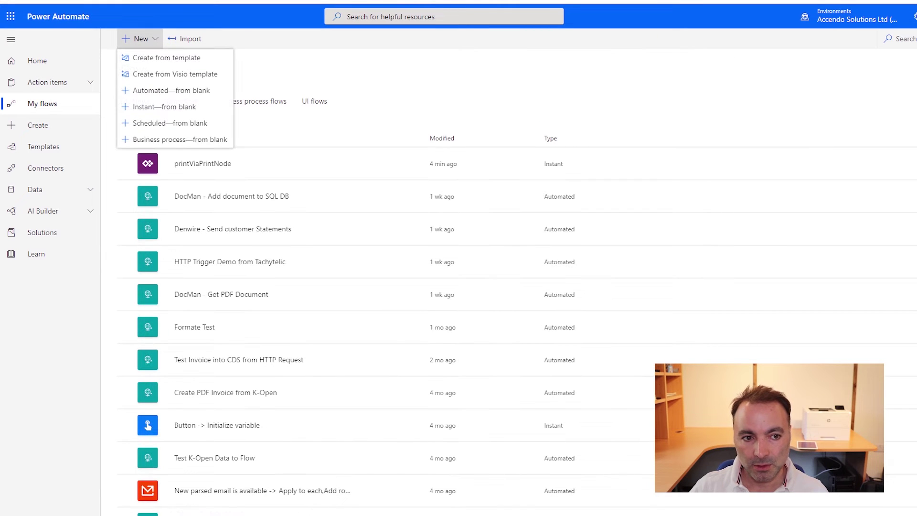
left_click(164, 106)
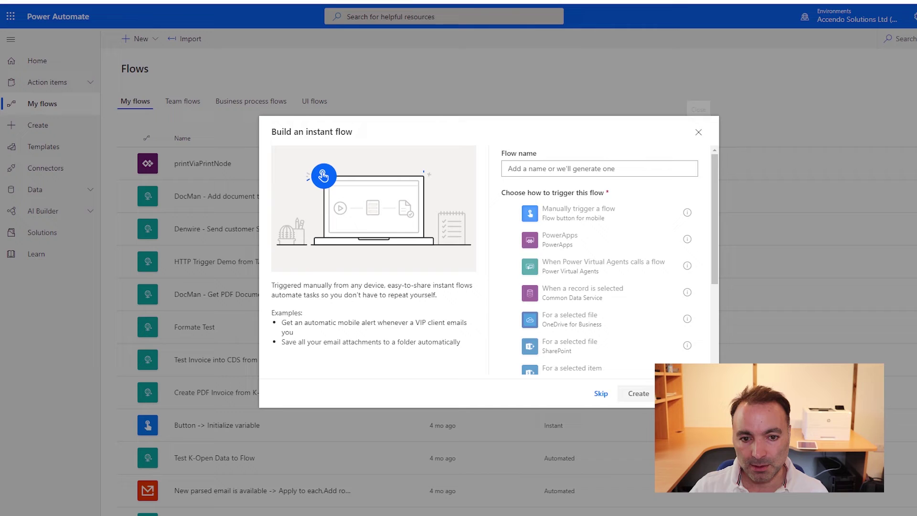
left_click(559, 239)
left_click(639, 393)
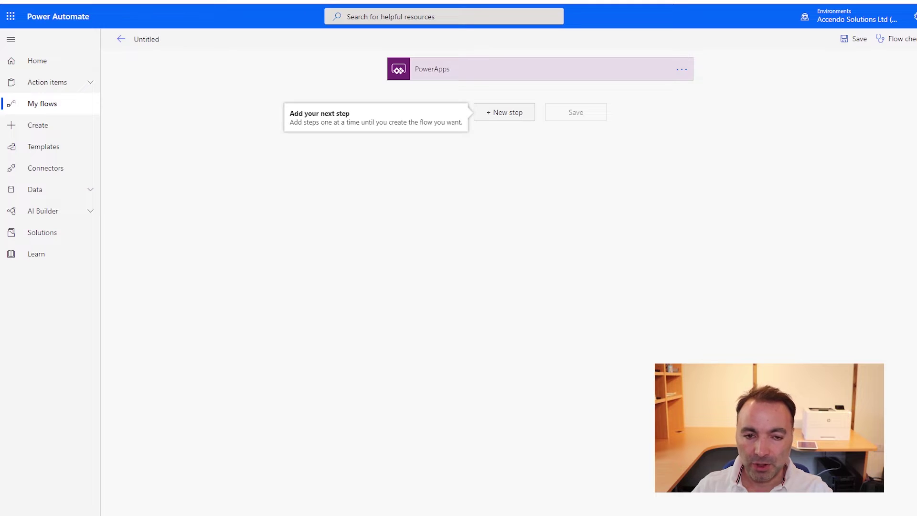
Add three Initialize variable actions in sequence after the PowerApps trigger.
left_click(504, 112)
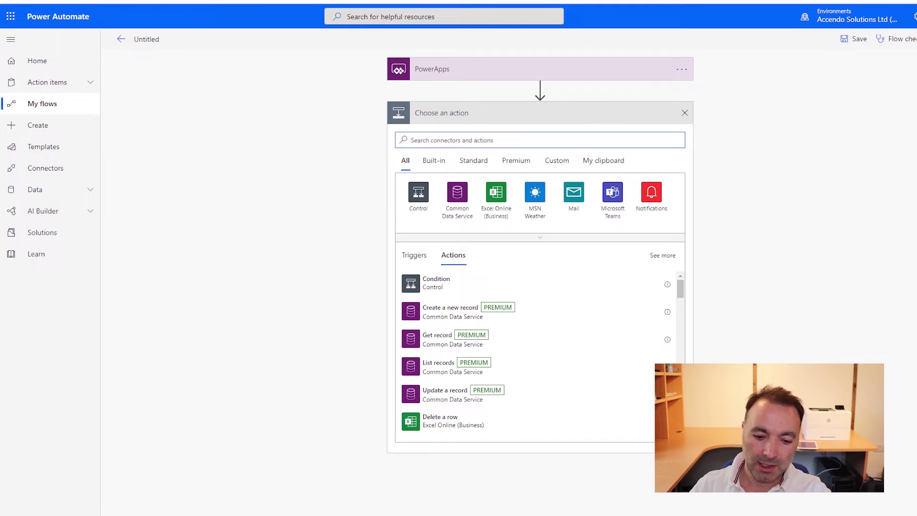
type("init")
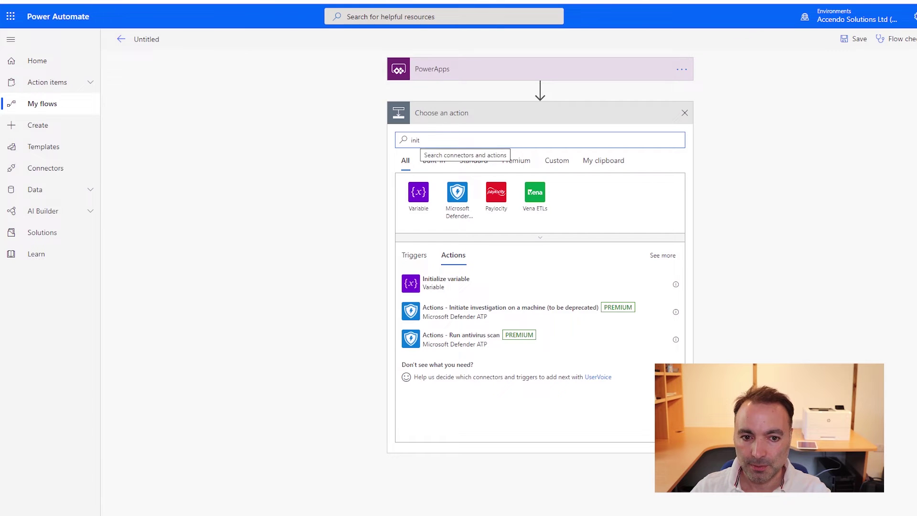
double_click(415, 140)
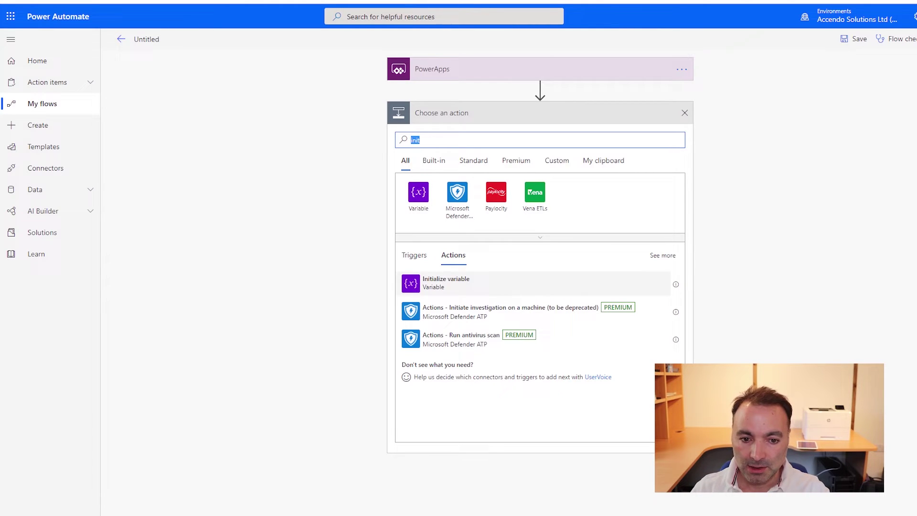
left_click(445, 283)
left_click(501, 219)
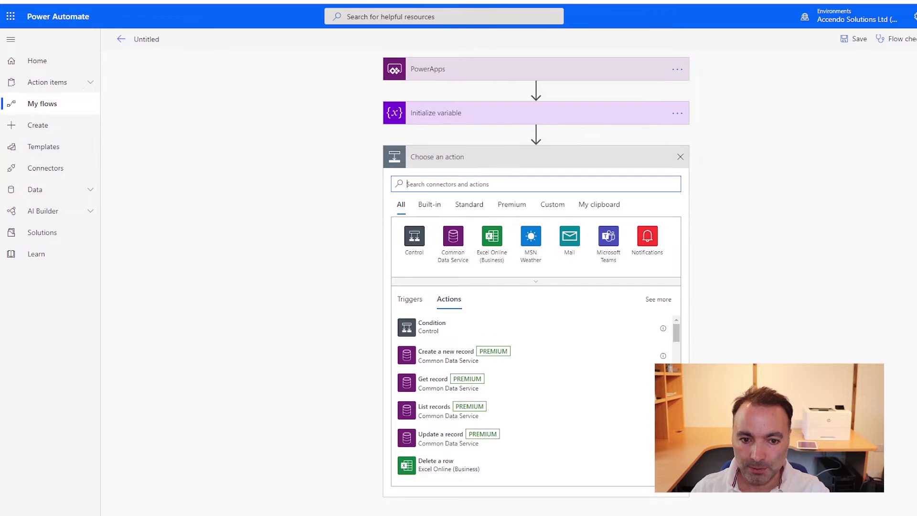
type("init")
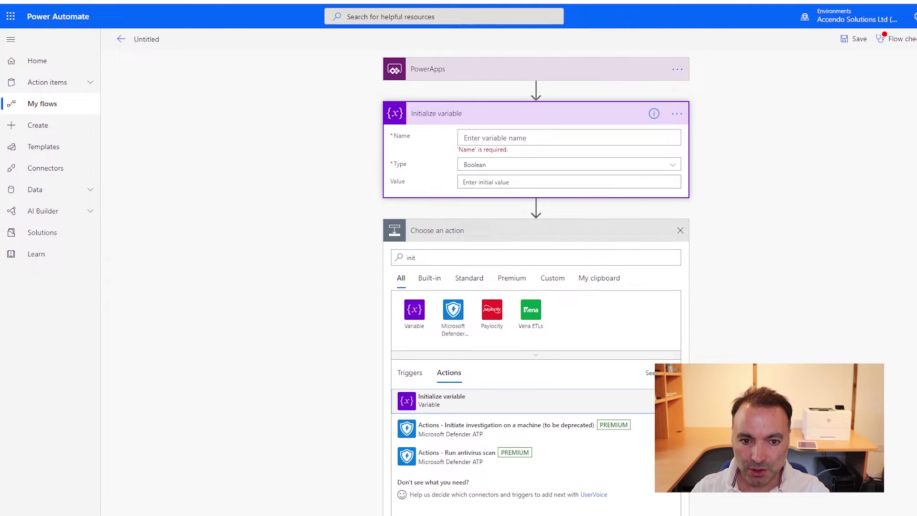
left_click(442, 401)
left_click(502, 280)
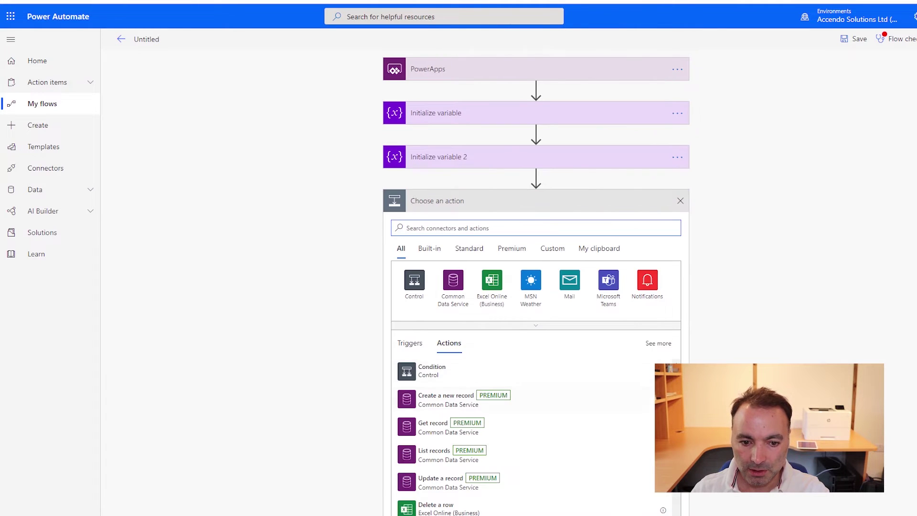
left_click(535, 113)
left_click(535, 301)
type("init")
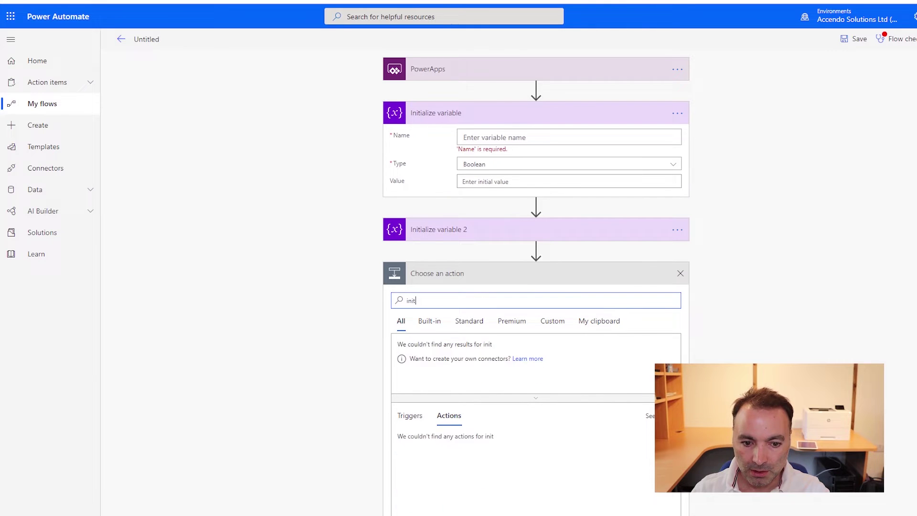
left_click(442, 444)
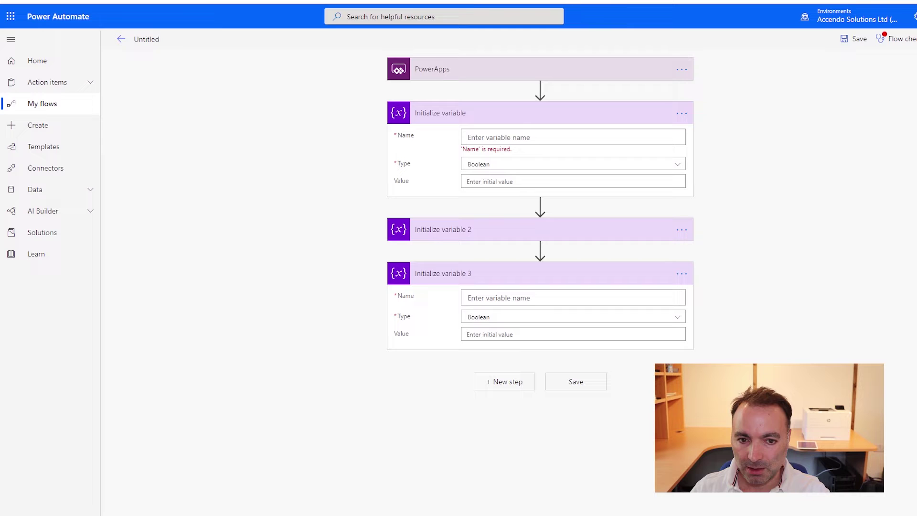
Name the first action's variable printNodeID and set its type to String.
left_click(573, 137)
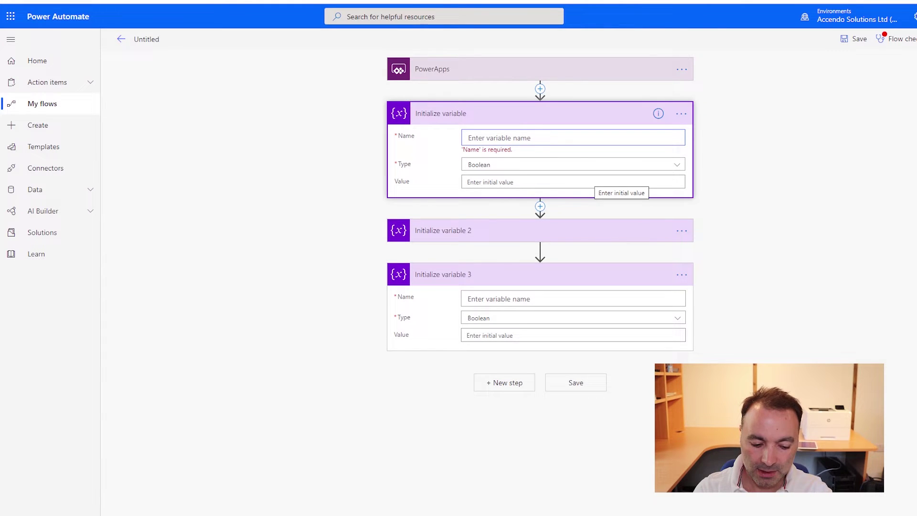
type("printNode")
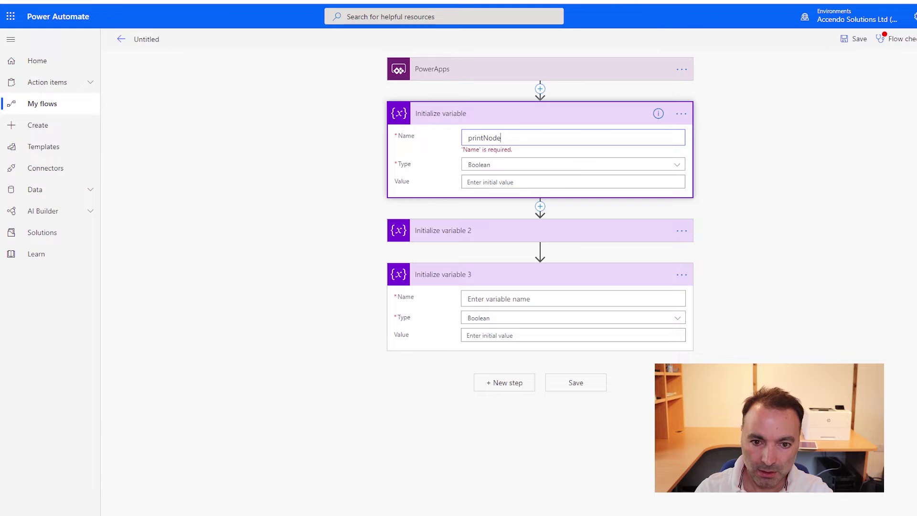
type("ID")
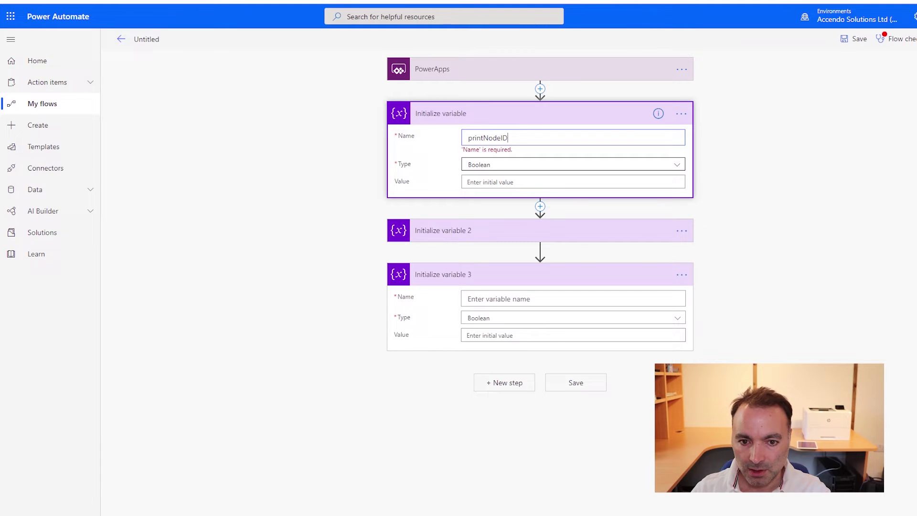
left_click(573, 164)
left_click(573, 220)
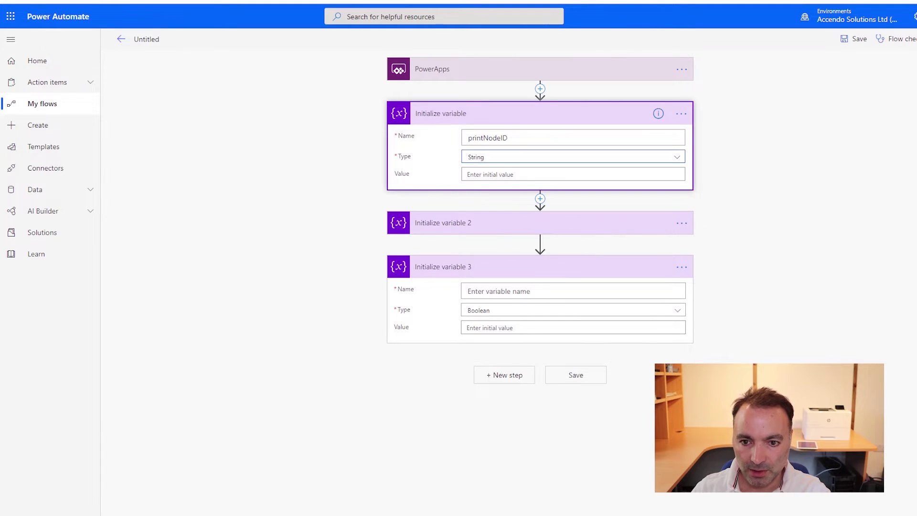
Try to rename the first Initialize variable action as printNodeID.
left_click(681, 113)
left_click(716, 127)
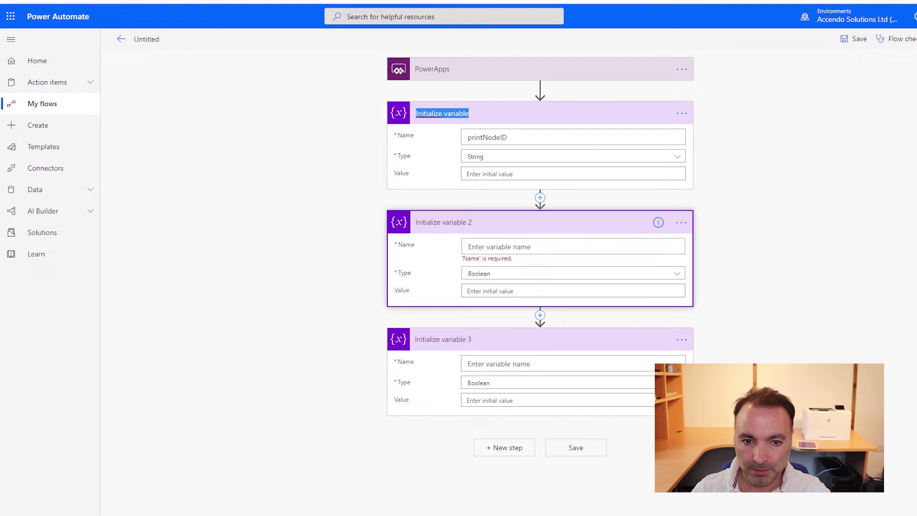
type("printNodeID")
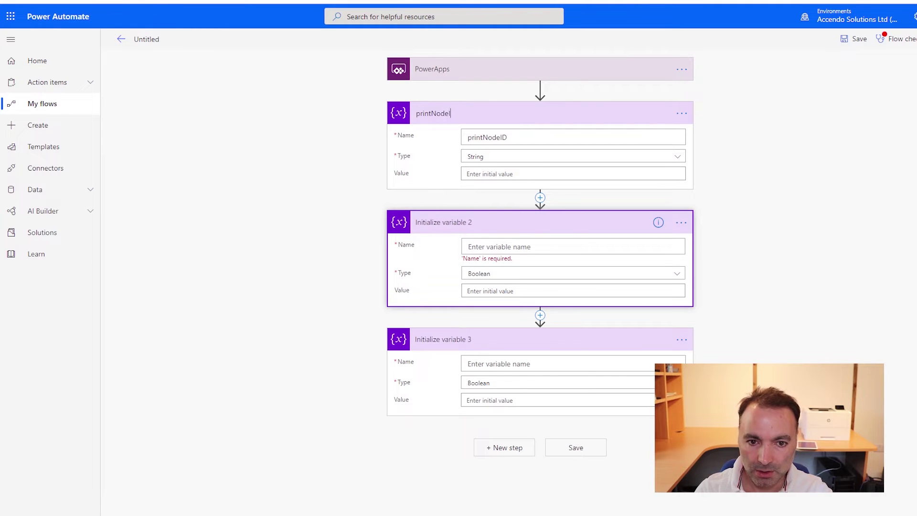
key("ctrl+a")
type("prn")
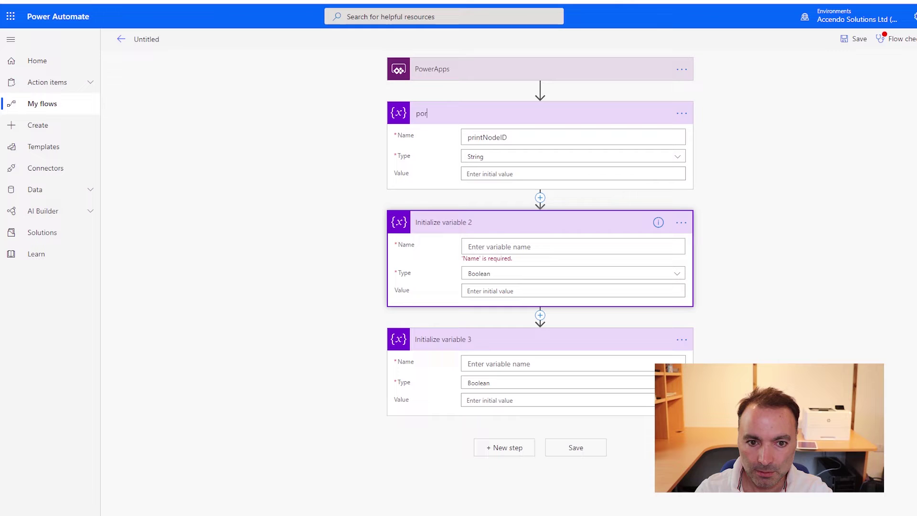
key("BackSpace")
type("int")
key("BackSpace")
key("BackSpace")
key("BackSpace")
key("BackSpace")
key("BackSpace")
key("BackSpace")
key("BackSpace")
key("BackSpace")
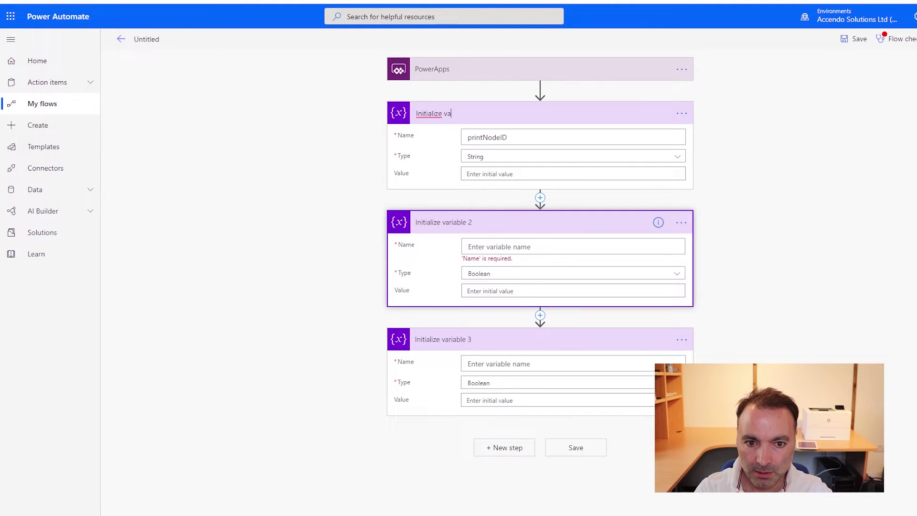
key("ctrl+a")
key("ctrl+z")
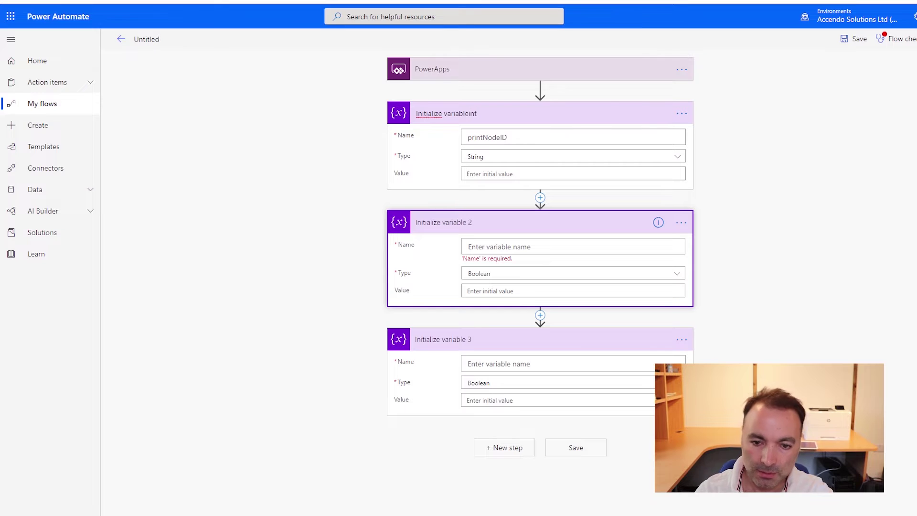
key("ctrl+a")
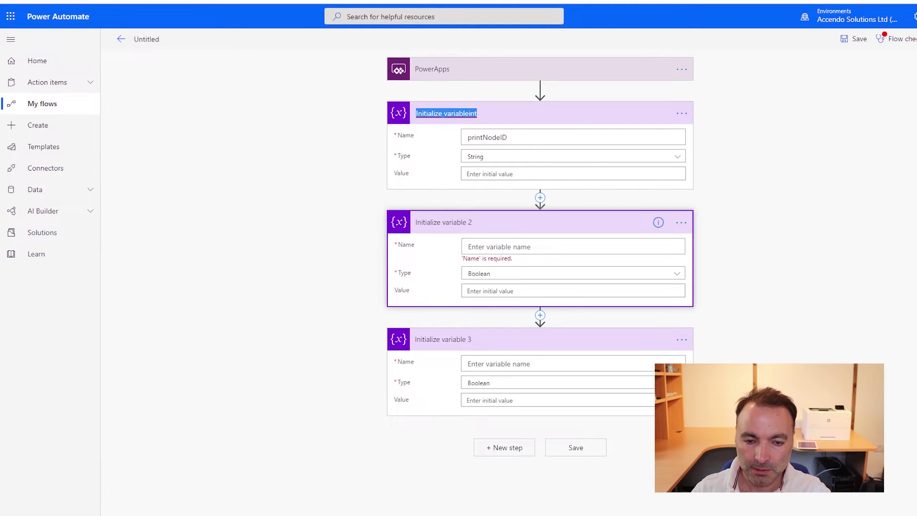
key("BackSpace")
key("ctrl+z")
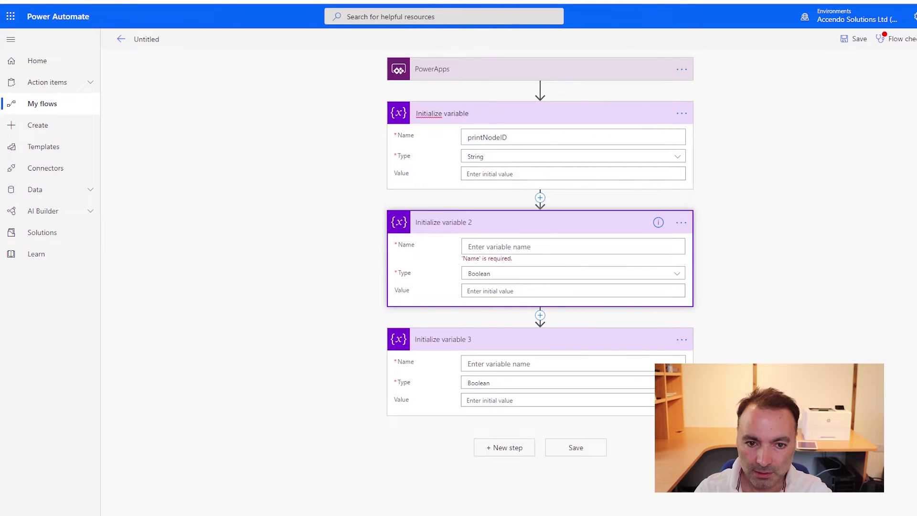
key("BackSpace")
key("BackSpace")
key("BackSpace")
key("BackSpace")
key("BackSpace")
key("BackSpace")
key("BackSpace")
key("BackSpace")
key("BackSpace")
key("BackSpace")
key("BackSpace")
key("BackSpace")
key("BackSpace")
key("BackSpace")
key("BackSpace")
key("BackSpace")
key("BackSpace")
key("BackSpace")
key("BackSpace")
type("print")
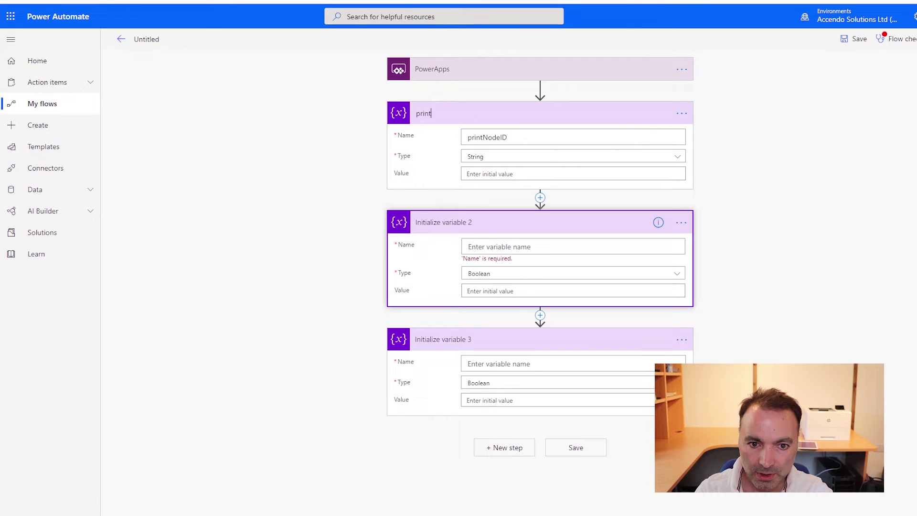
type("N")
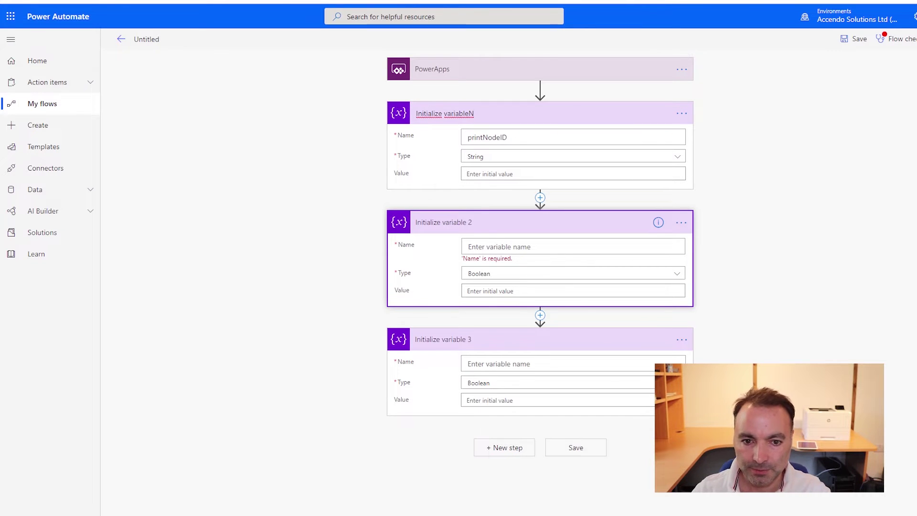
left_click(572, 174)
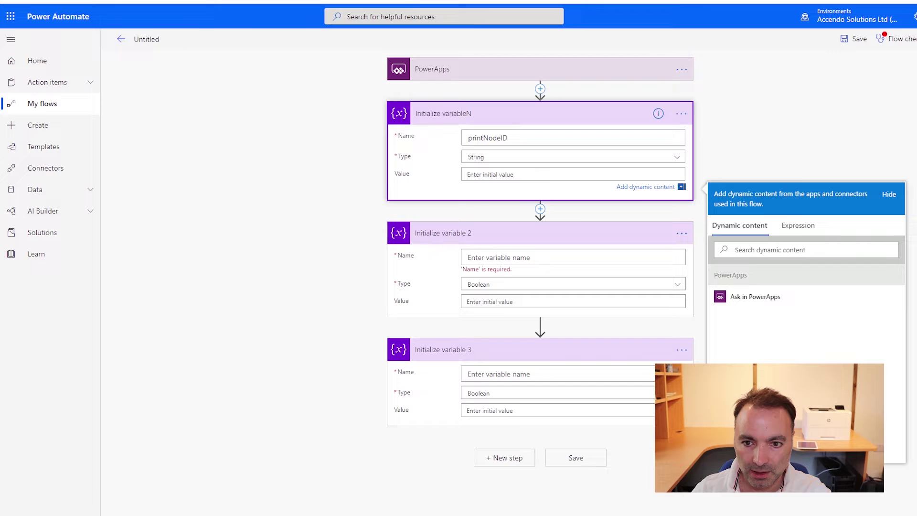
left_click(681, 113)
left_click(728, 126)
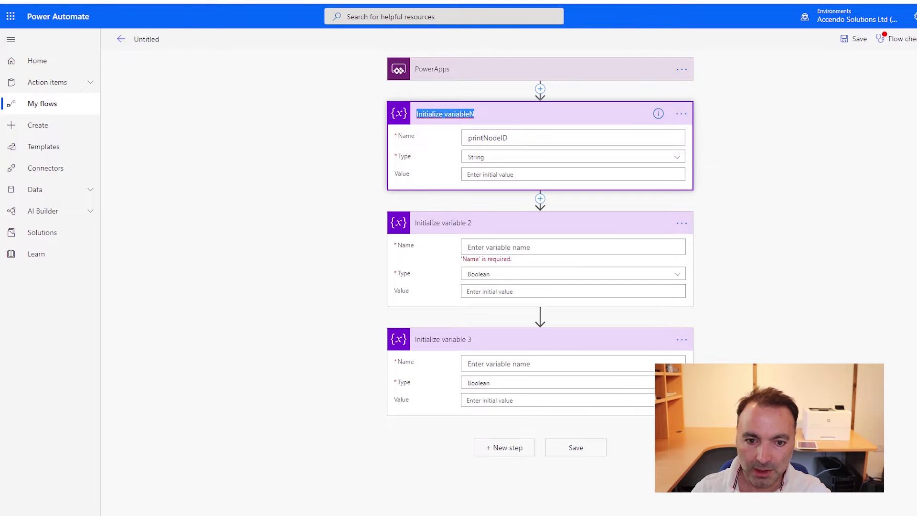
type("printNod")
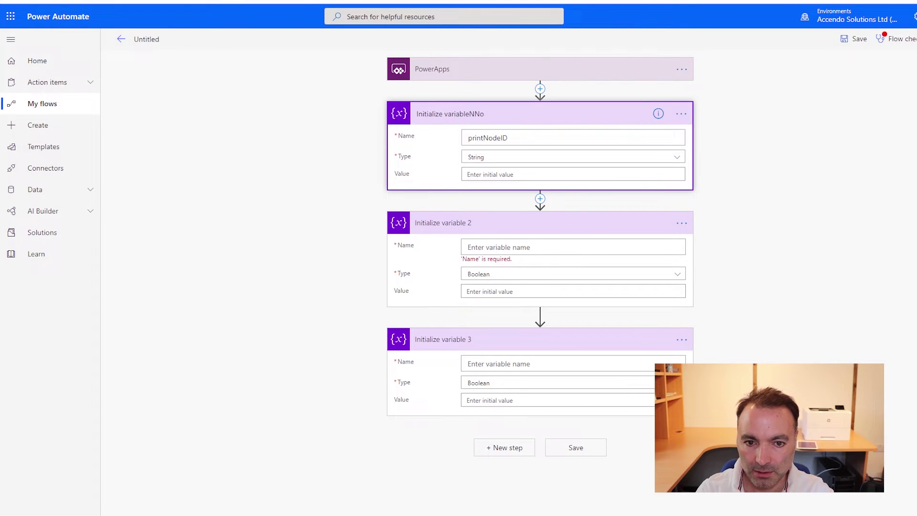
key("BackSpace")
key("BackSpace")
key("BackSpace")
key("BackSpace")
key("BackSpace")
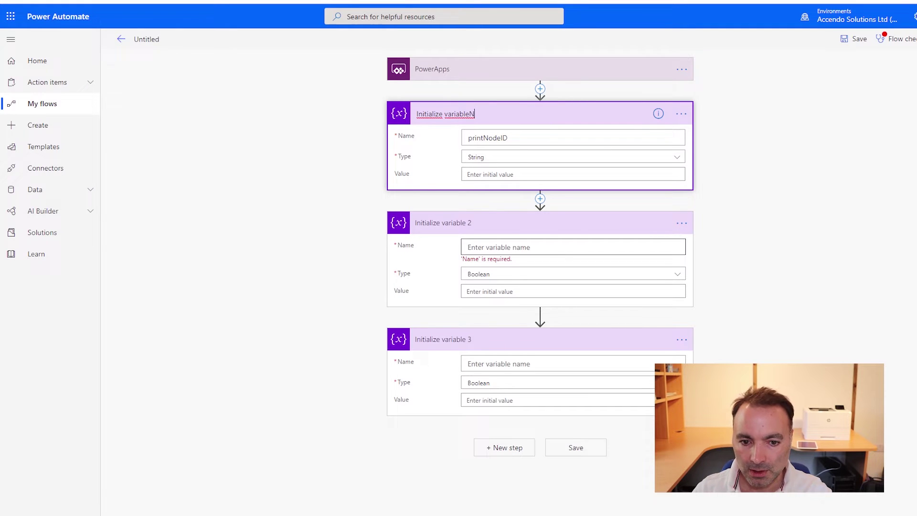
Name the second action's variable pdfPath and set its type to String.
left_click(469, 247)
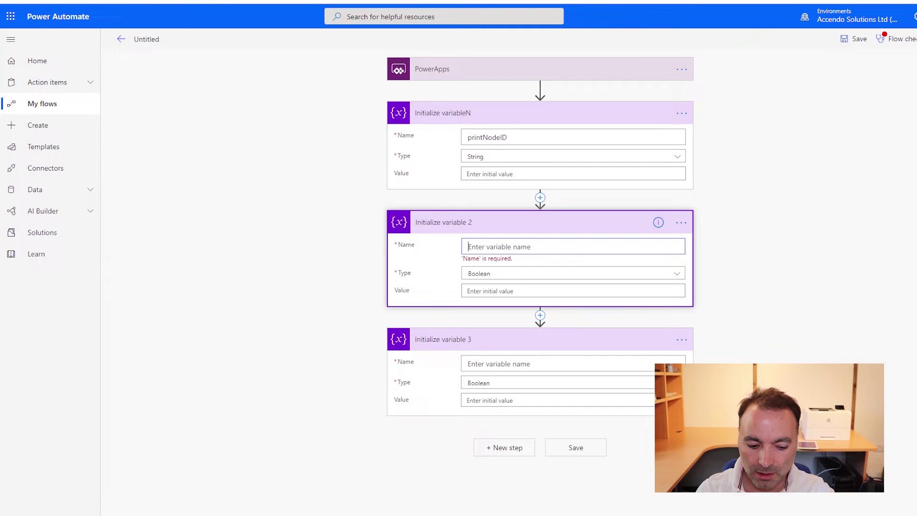
type("pd")
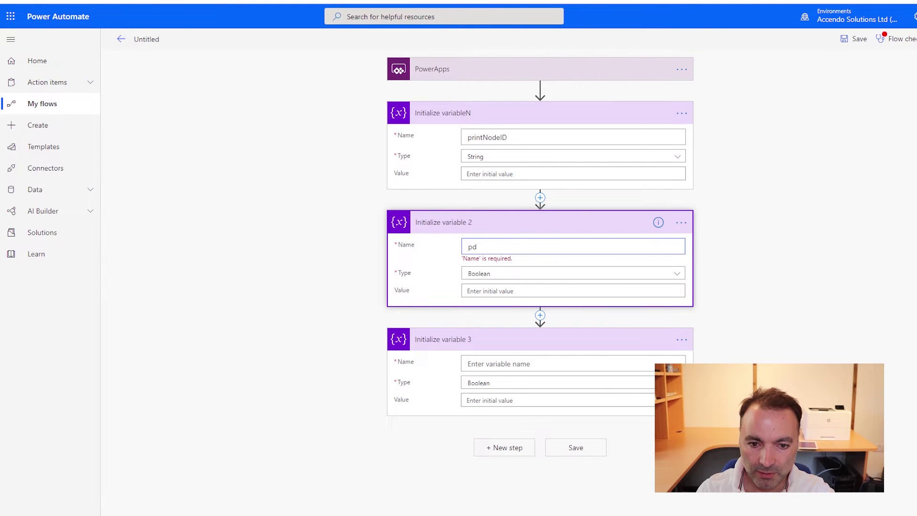
type("fPath")
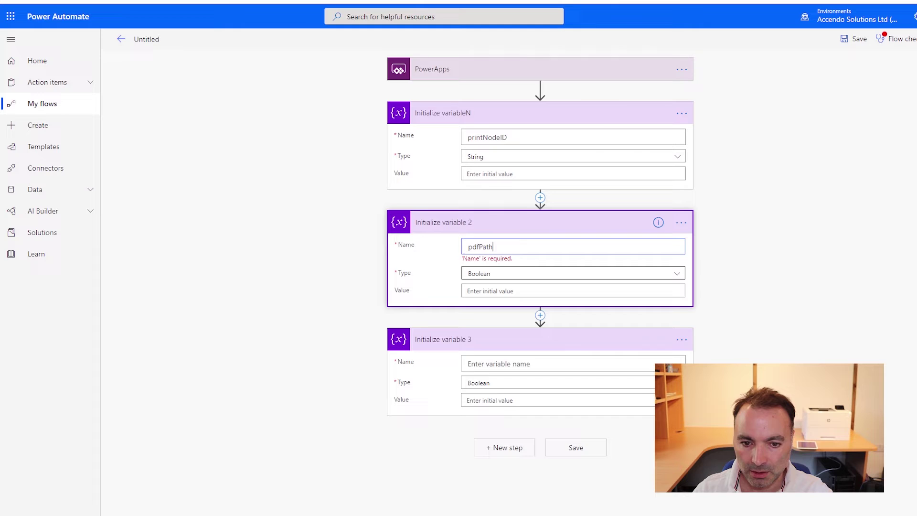
left_click(572, 272)
left_click(573, 329)
Name the third action's variable documentName and set its type to String.
left_click(573, 356)
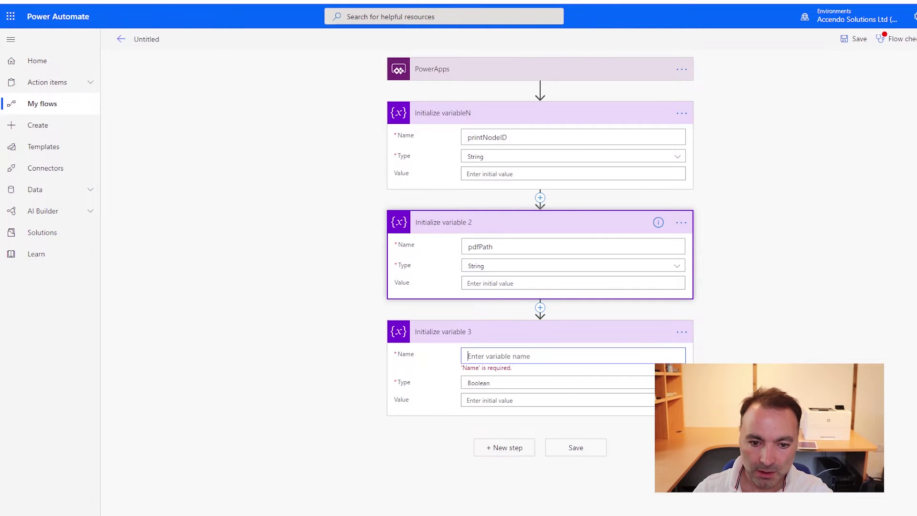
type("documentName")
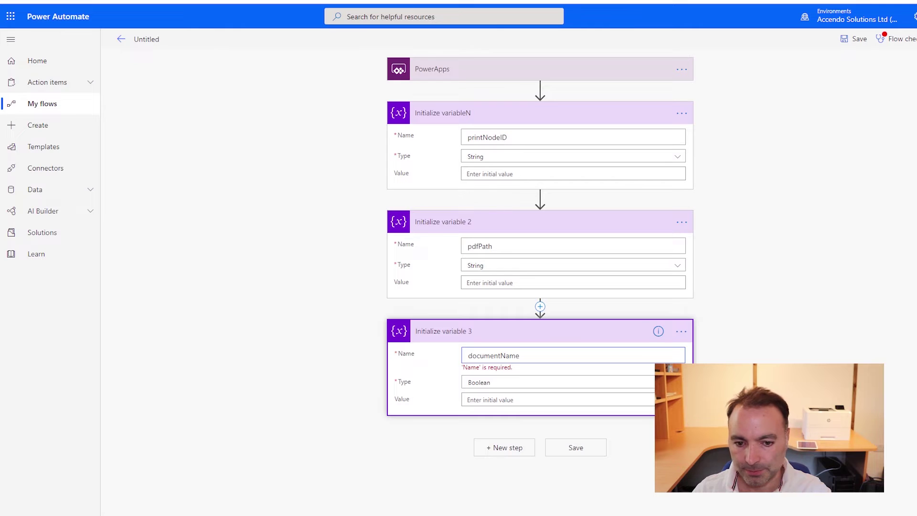
key("Tab")
key("alt+Down")
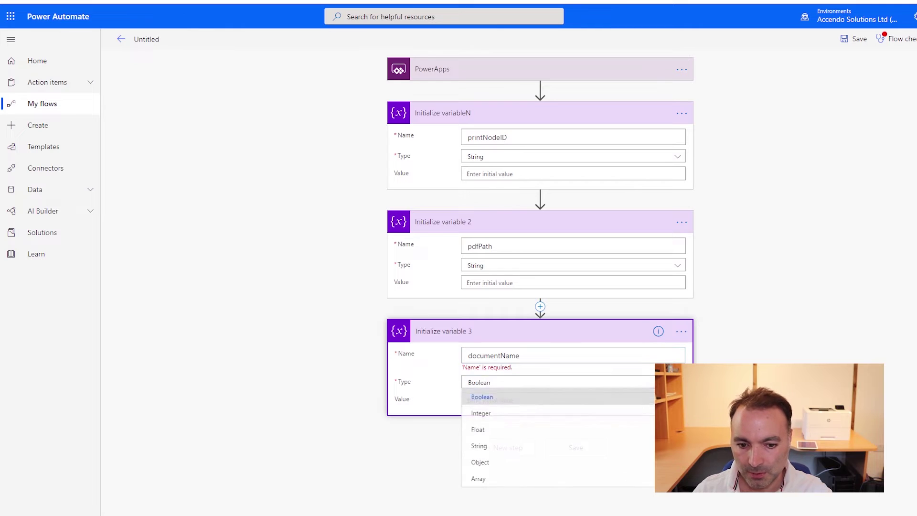
key("Down")
key("Down")
key("Down")
key("Return")
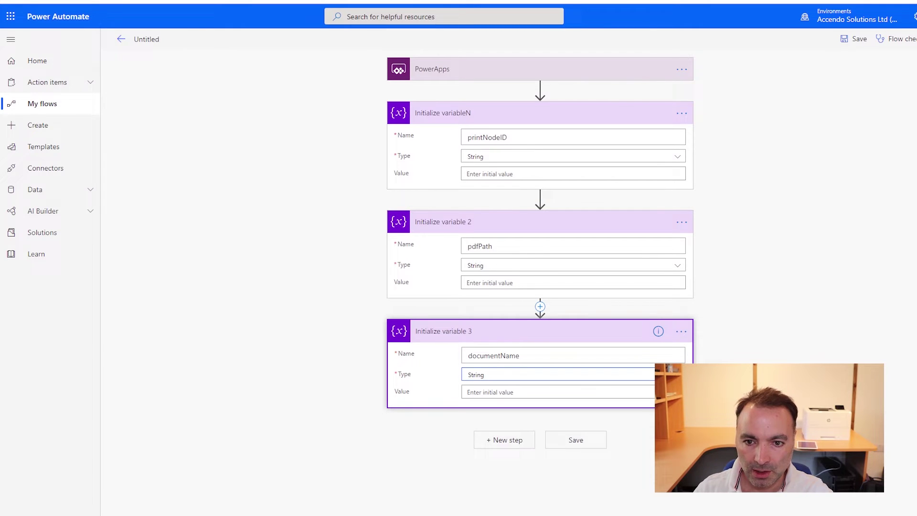
Rename the first variable action's title to printNodeID to match its variable.
left_click(682, 113)
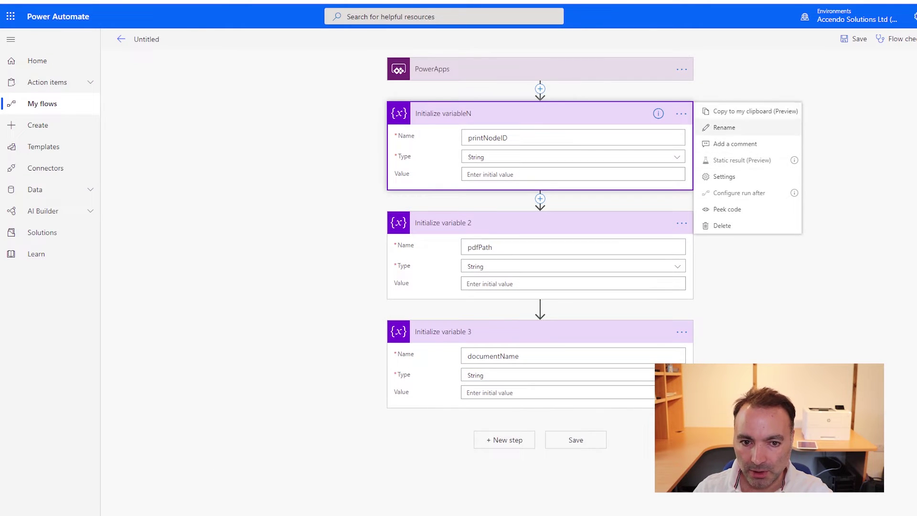
left_click(716, 127)
type("print")
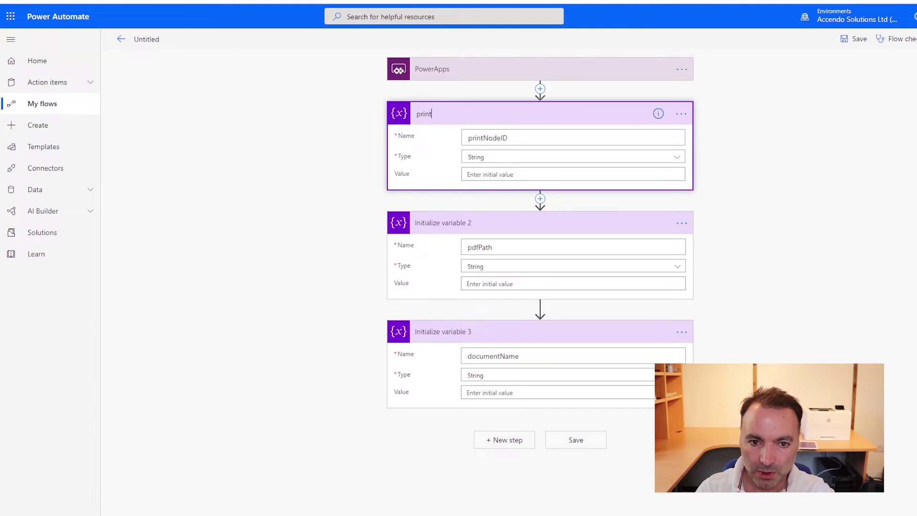
type("NodeID")
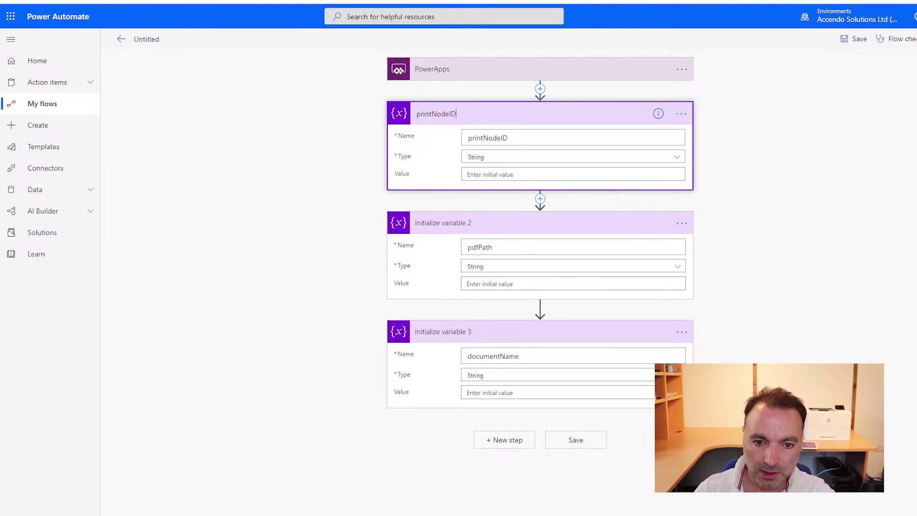
Rename the second variable action's title to pdfPath and the third one's to documentName.
left_click(681, 223)
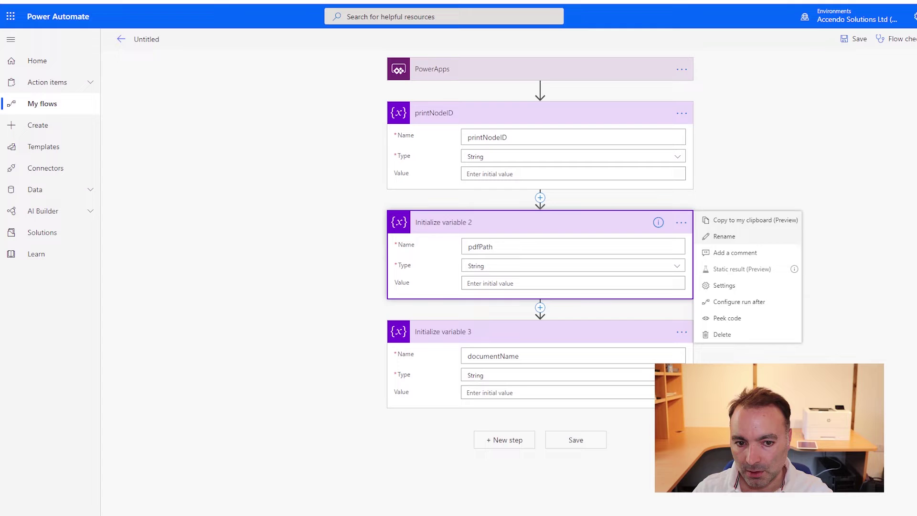
left_click(716, 236)
type("pdfPA")
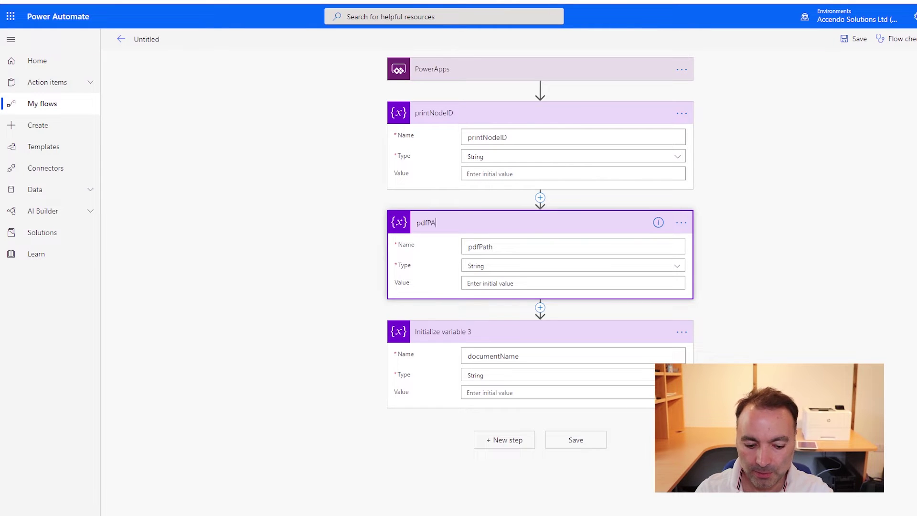
type("th")
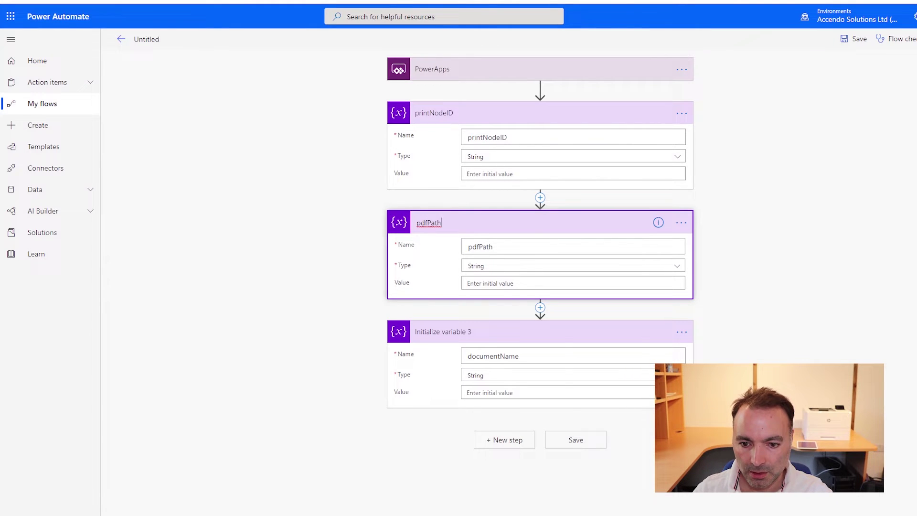
left_click(682, 332)
left_click(716, 344)
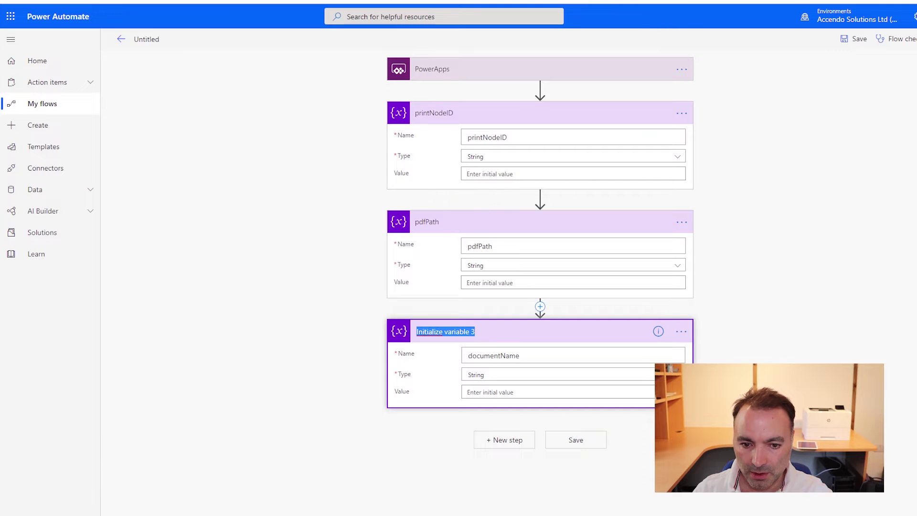
type("documentName")
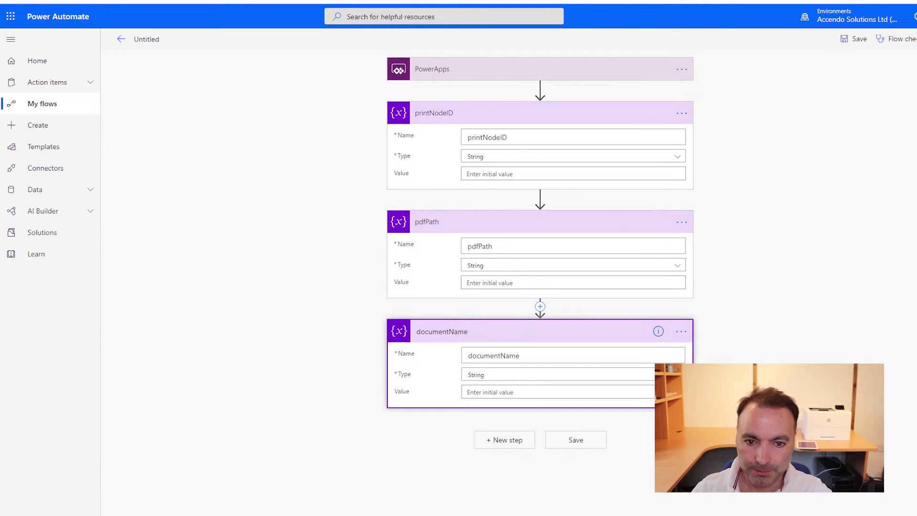
Set the initial values of printNodeID, pdfPath and documentName to the Ask in PowerApps dynamic content.
left_click(525, 174)
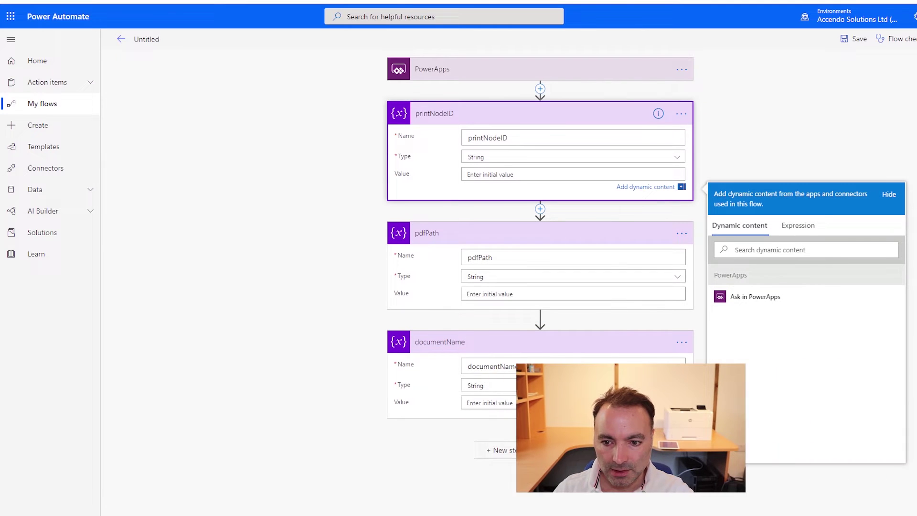
left_click(755, 299)
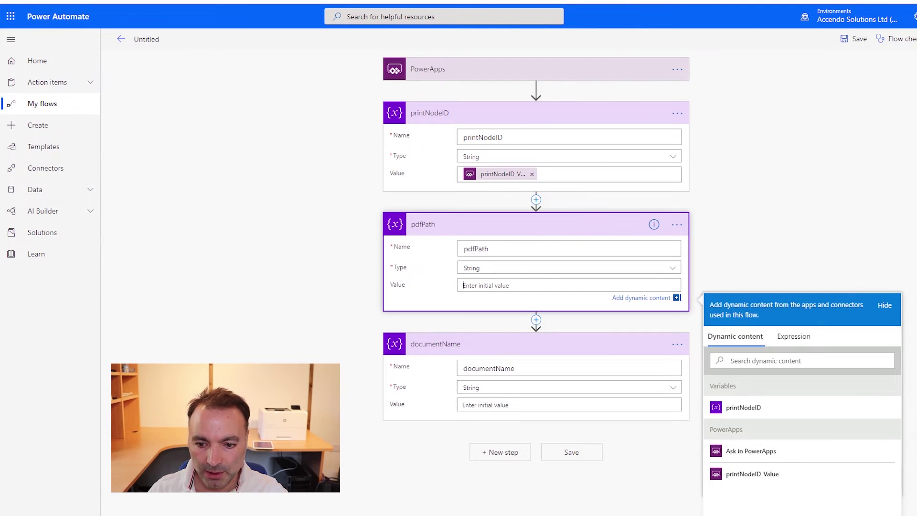
left_click(751, 453)
left_click(462, 406)
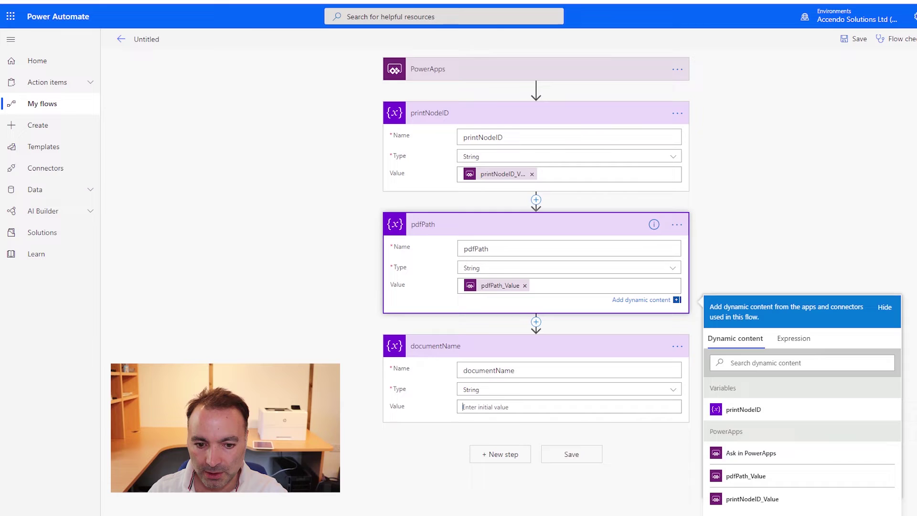
scroll(764, 454, "down", 3)
left_click(751, 431)
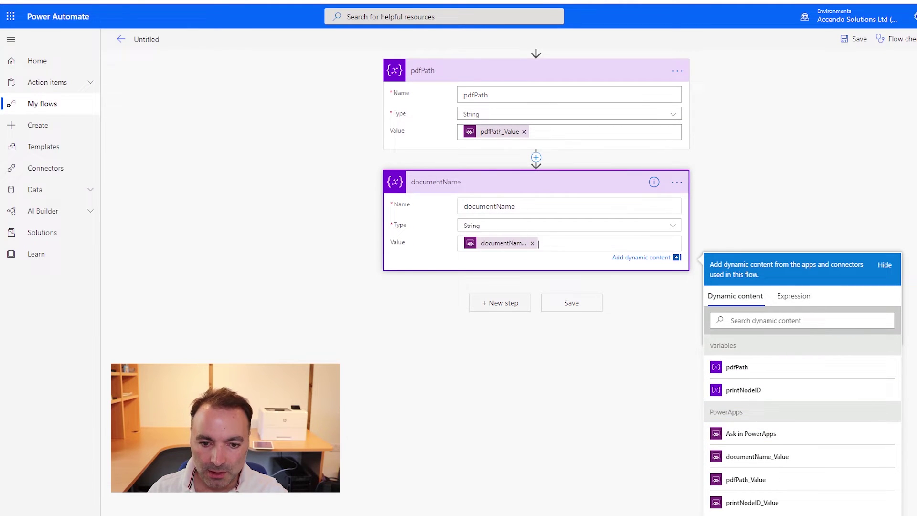
Add SharePoint's Get file content using path action after documentName and set its site address to Document Management Test.
left_click(500, 303)
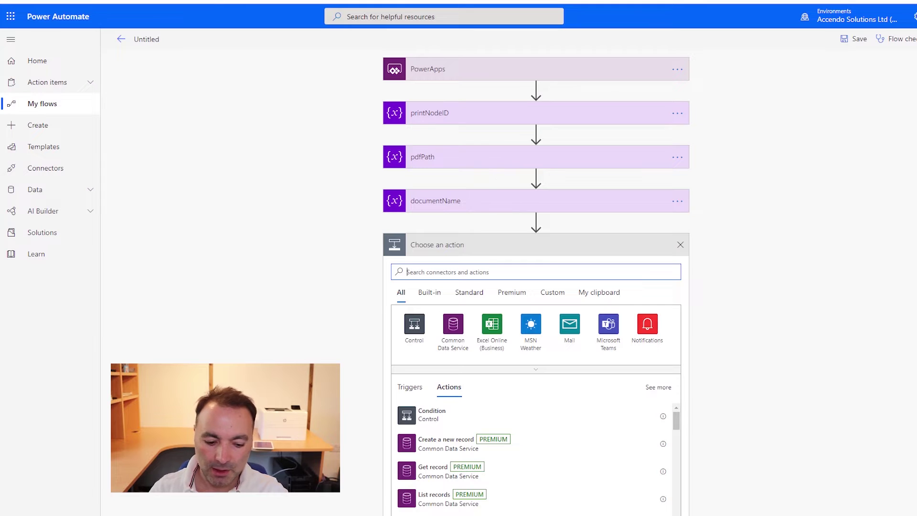
type("get file pa")
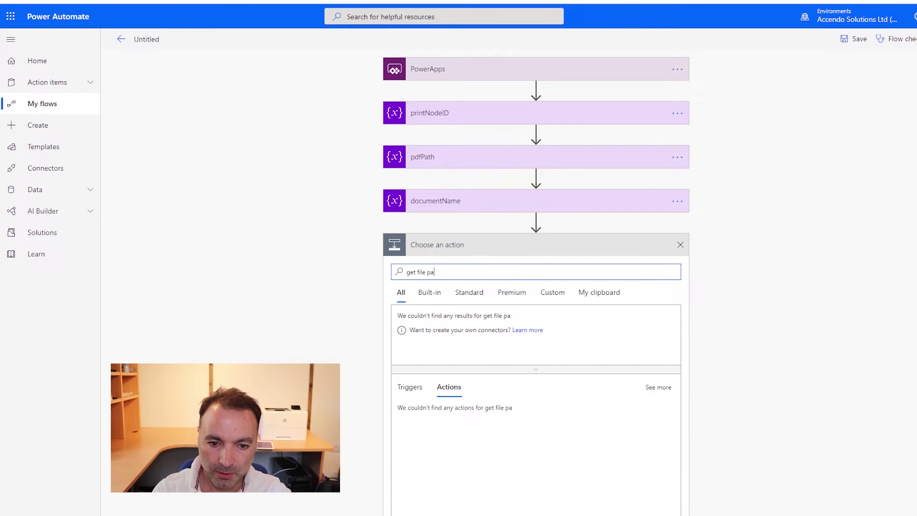
type("th")
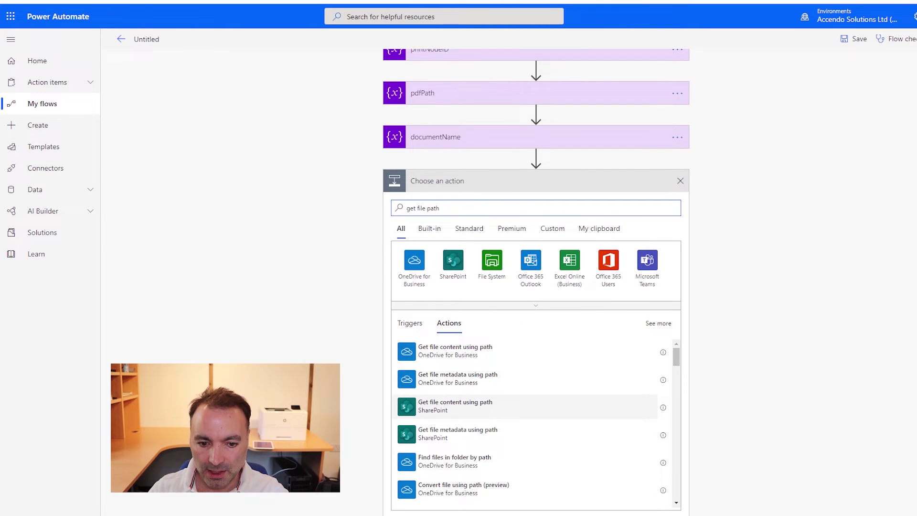
left_click(455, 405)
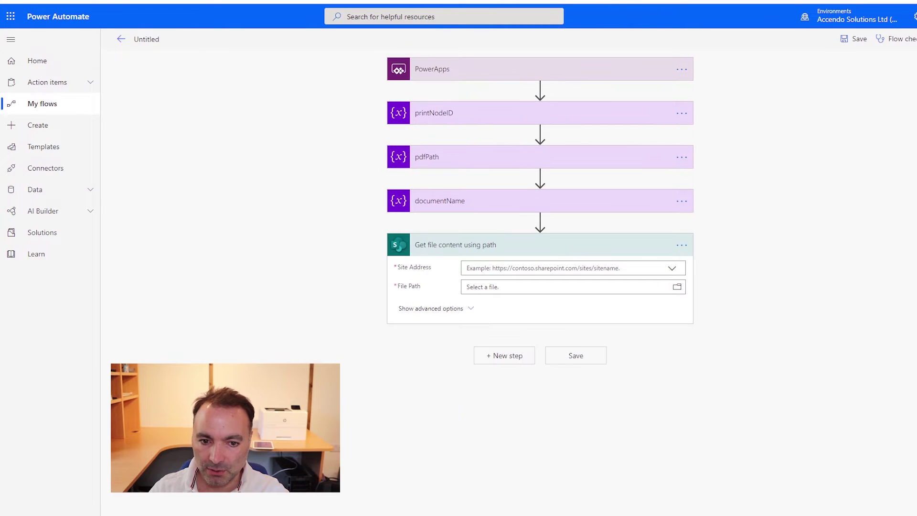
left_click(672, 268)
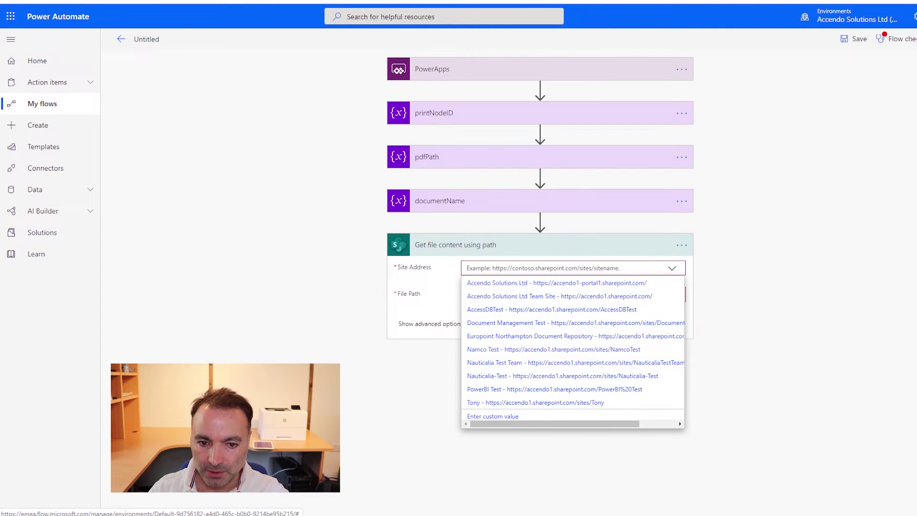
left_click(507, 323)
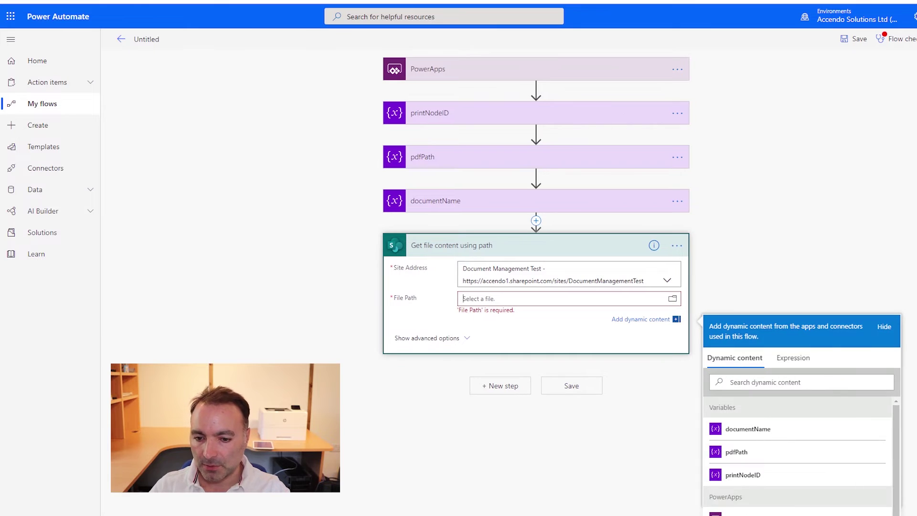
Set the file path to the expression decodeDataUri(decodeDataUri(variables('pdfPath'))).
left_click(793, 358)
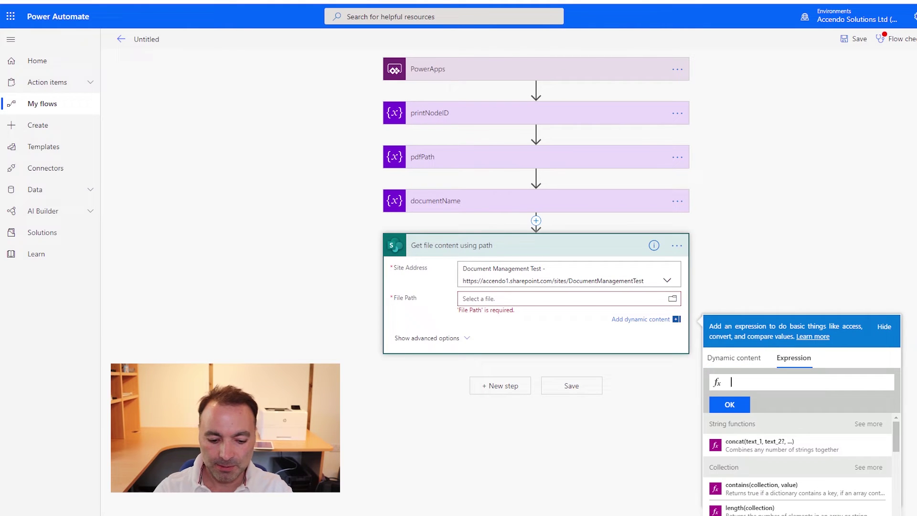
type("dec")
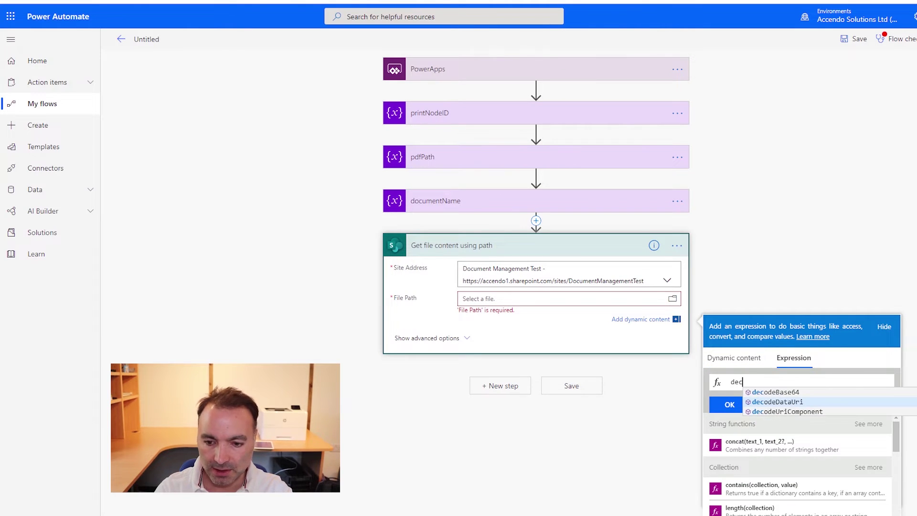
type("odeDataUri()")
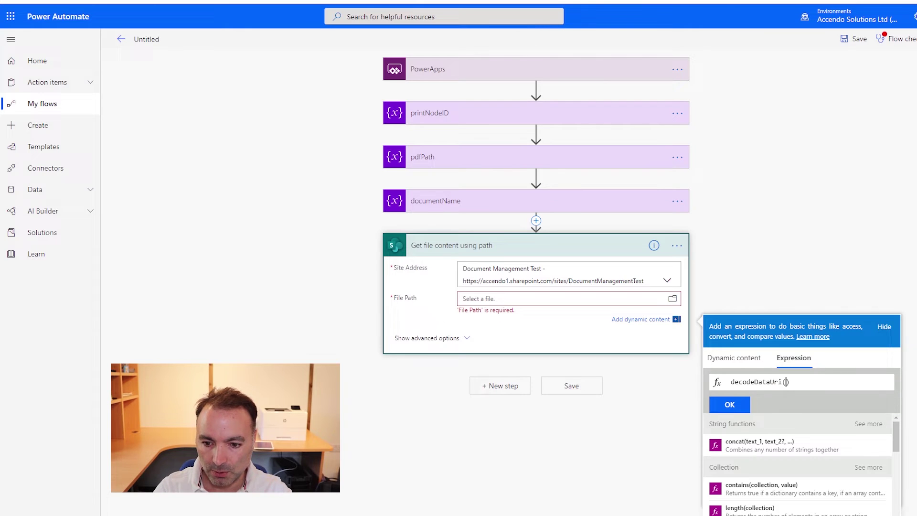
type("deco")
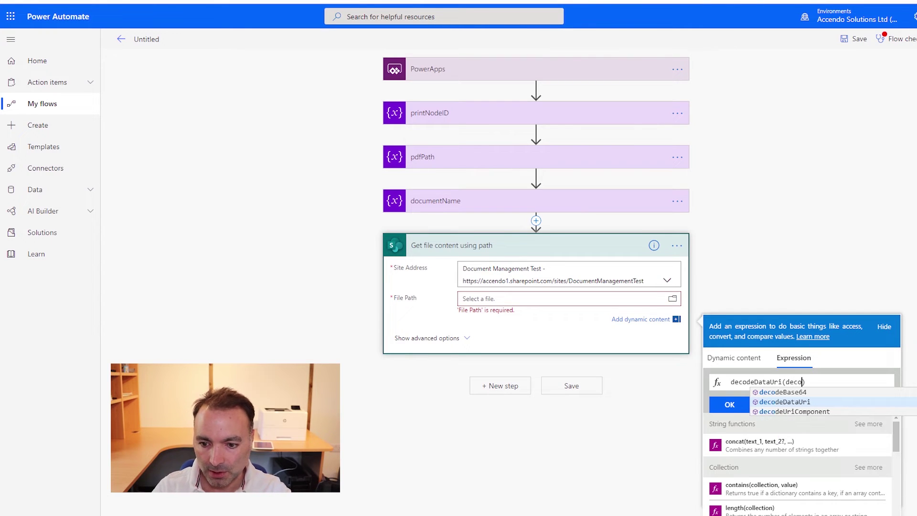
key("Tab")
type("(")
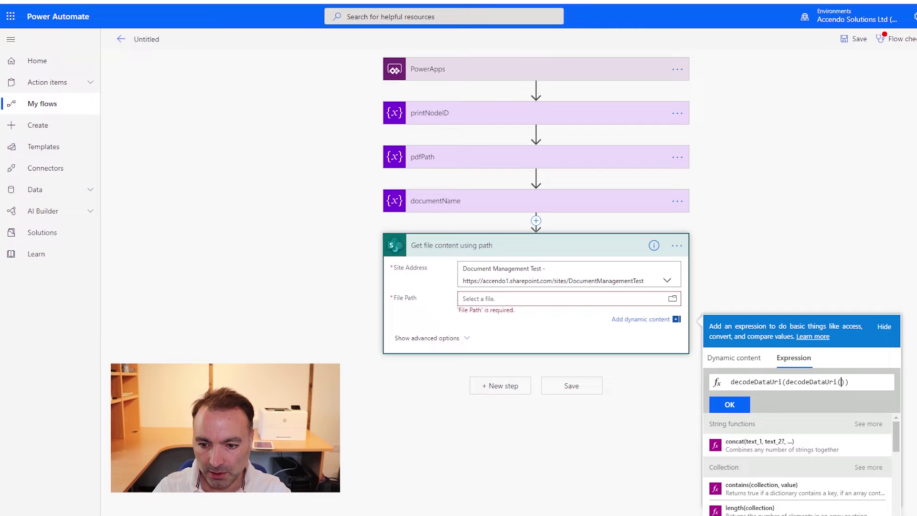
left_click(733, 358)
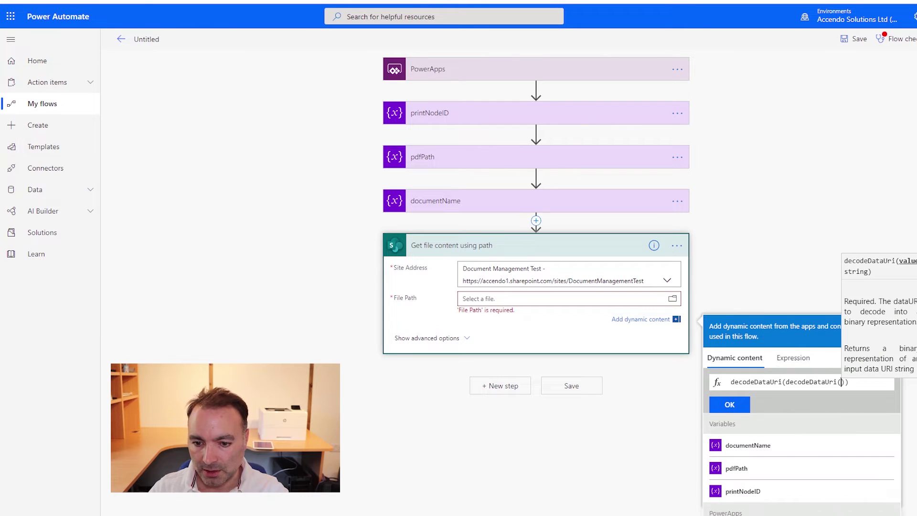
left_click(737, 468)
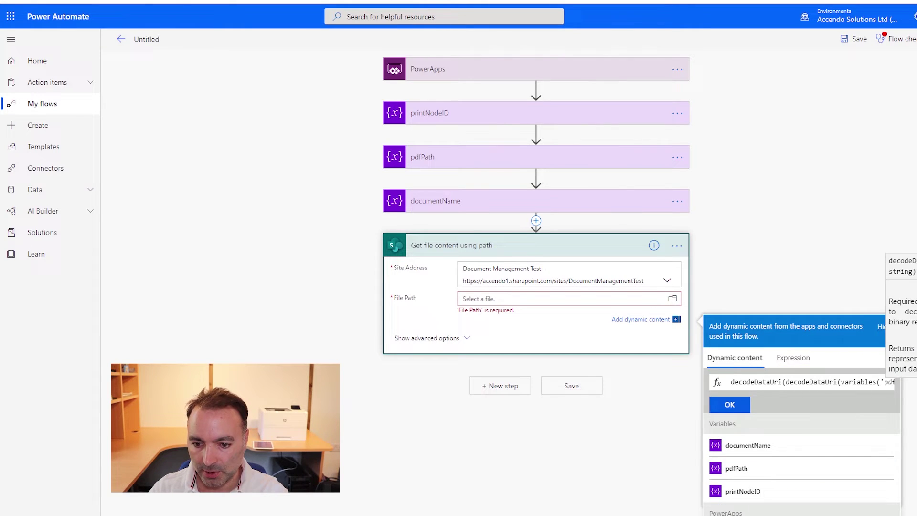
left_click(729, 404)
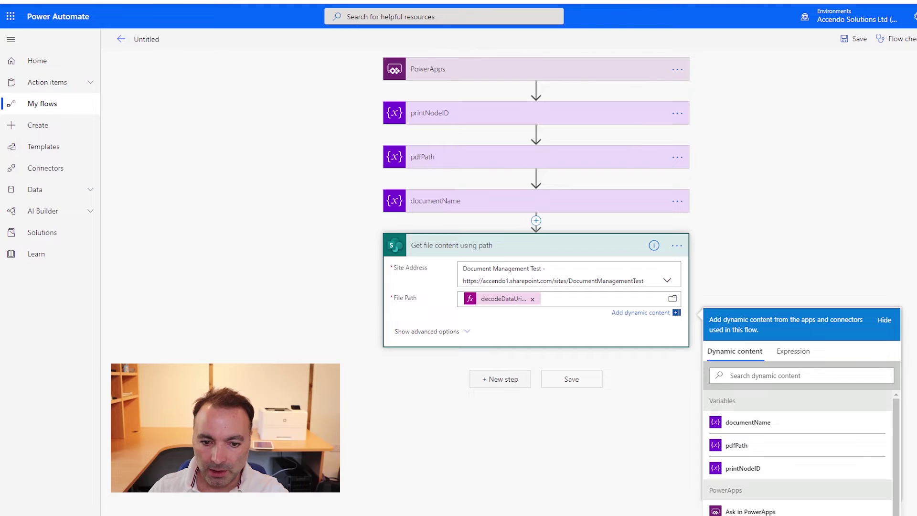
Add a Data Operation Compose action after Get file content using path.
left_click(500, 379)
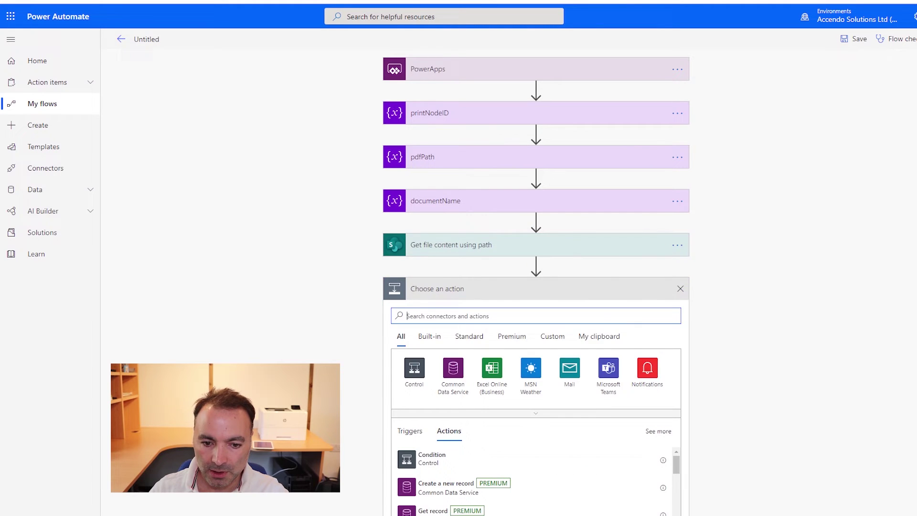
type("compose")
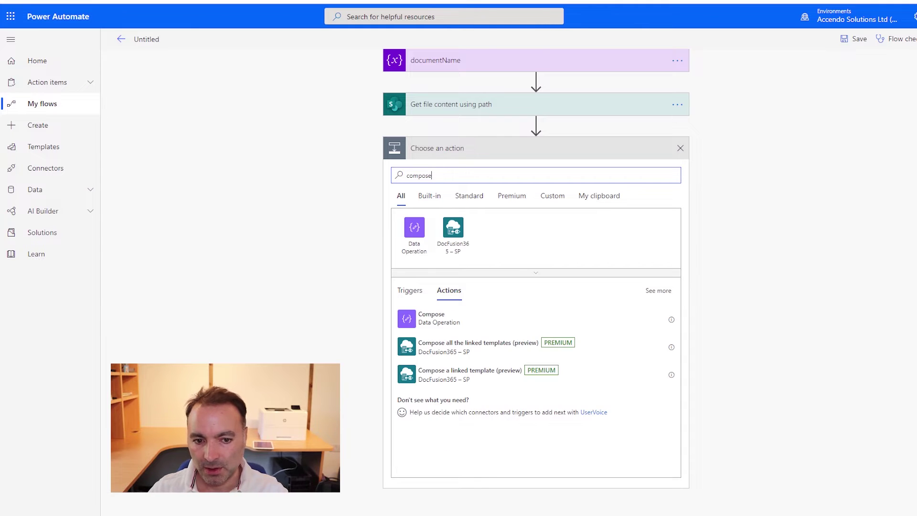
left_click(414, 227)
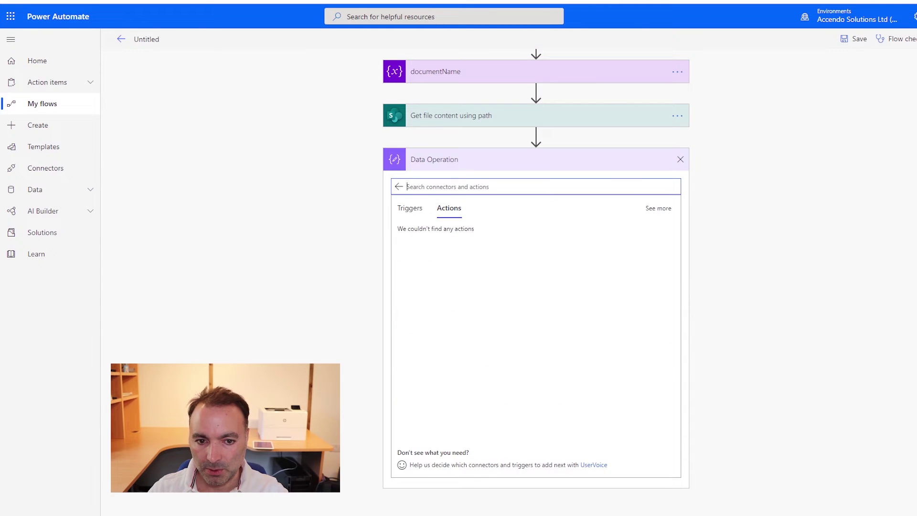
left_click(431, 236)
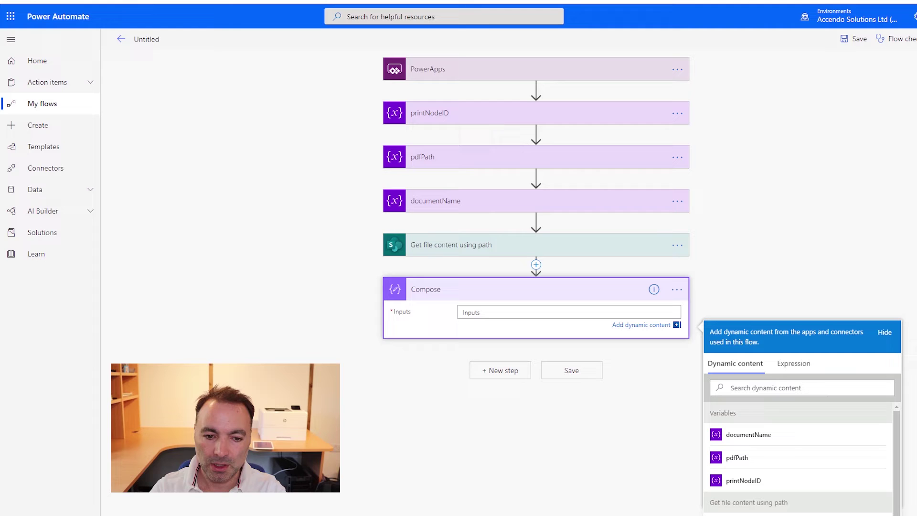
Copy the JSON block with printerId, title, contentType, content and source from the text editor notes into the Compose inputs.
key("alt+Tab")
key("alt+Tab")
key("alt+Tab")
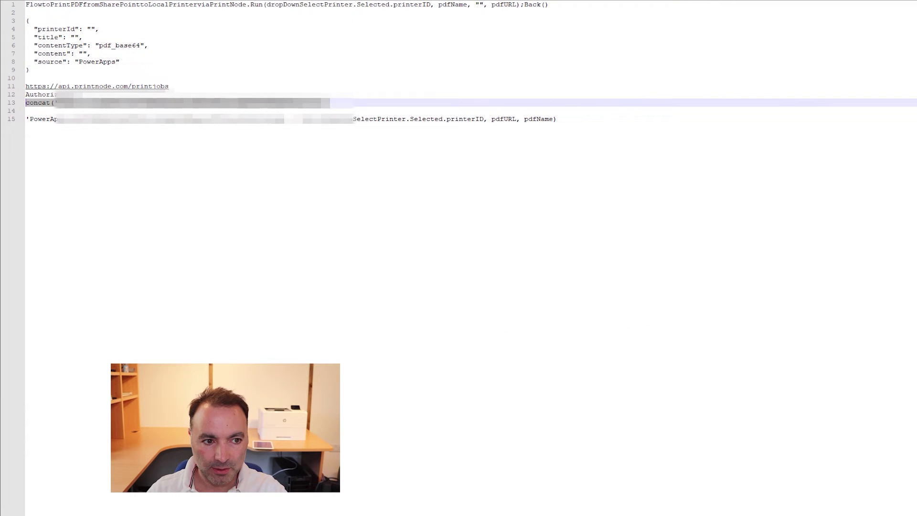
left_click_drag(30, 70, 25, 21)
key("ctrl+c")
right_click(71, 52)
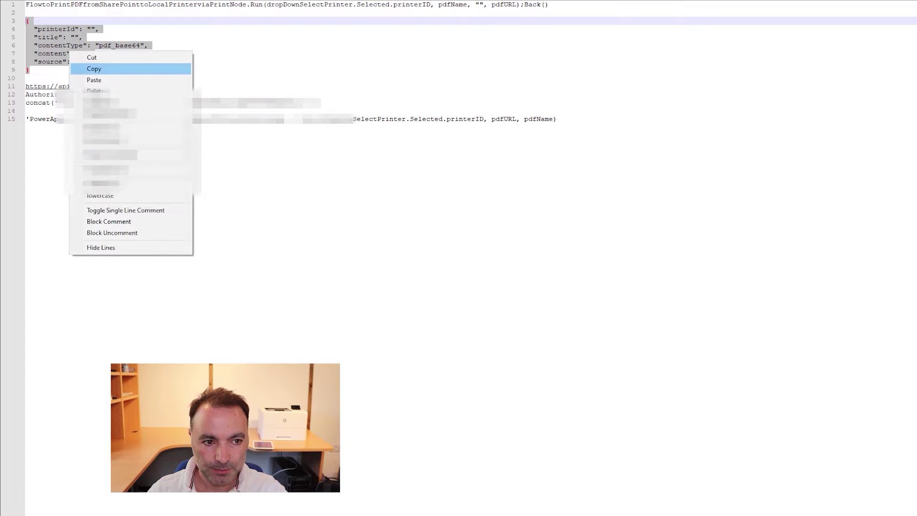
left_click(93, 69)
key("alt+Tab")
key("ctrl+v")
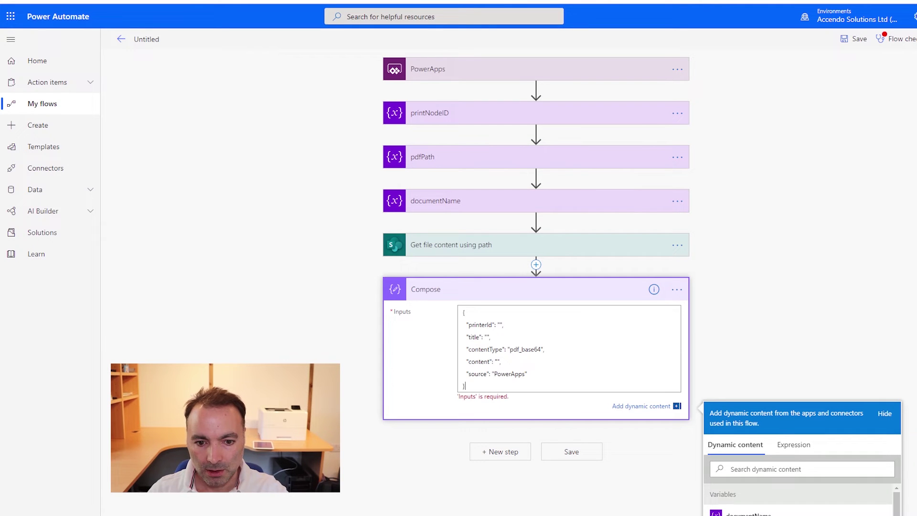
Insert the printNodeID variable as the printerId value and the documentName variable as the title value in the Compose JSON.
scroll(536, 258, "down", 3)
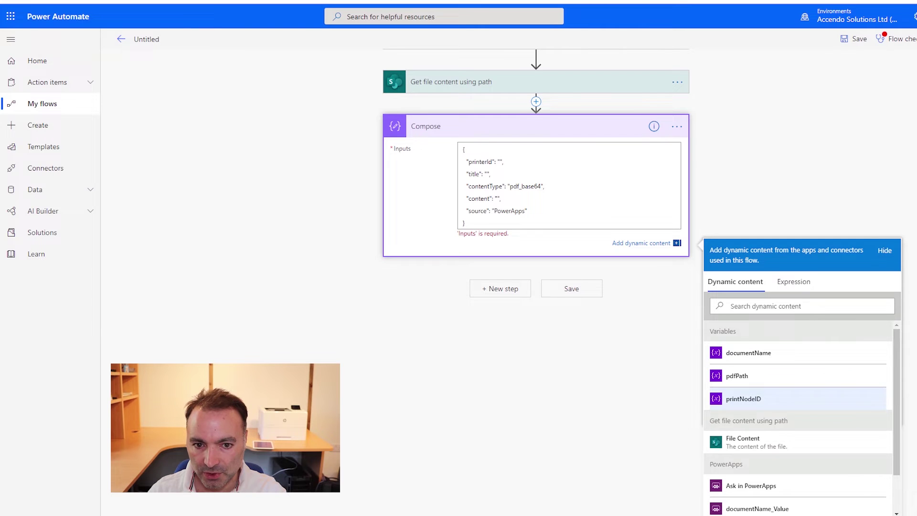
left_click(743, 399)
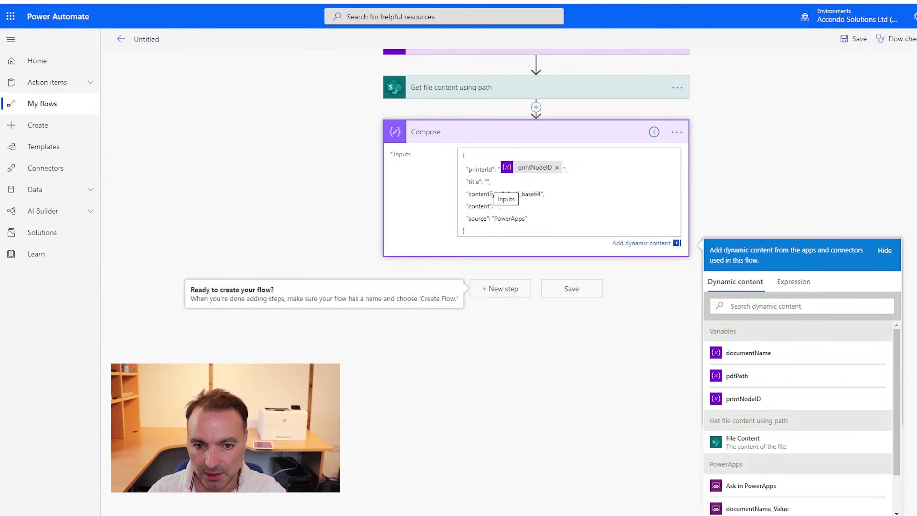
left_click(748, 353)
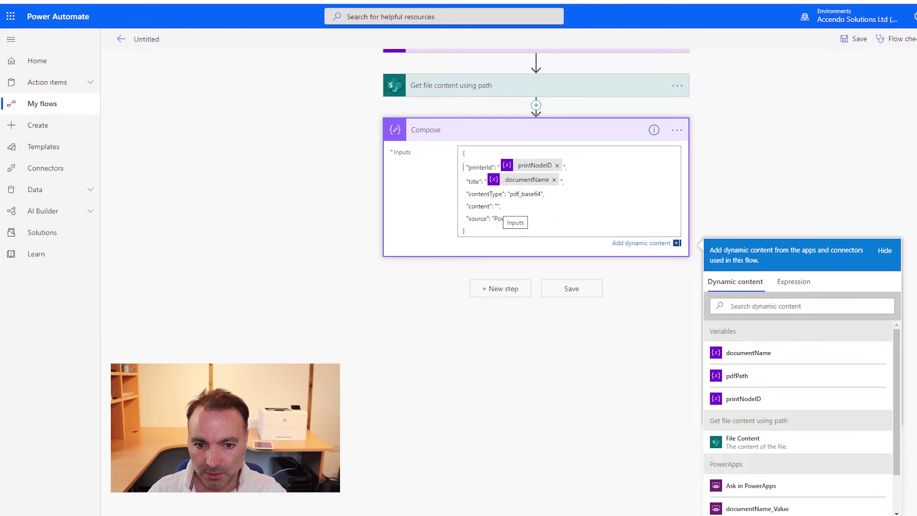
Insert a base64 expression wrapping the SharePoint File Content as the content value in the Compose JSON.
left_click(497, 206)
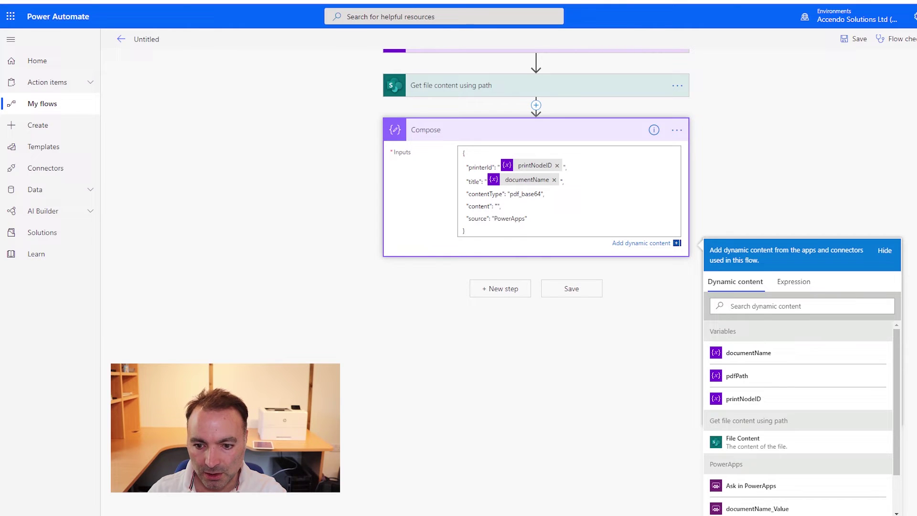
left_click(794, 281)
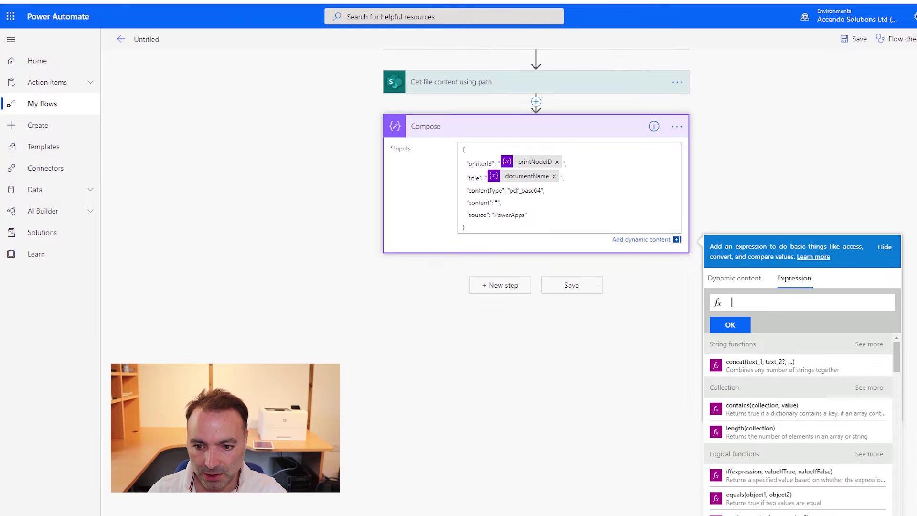
type("base")
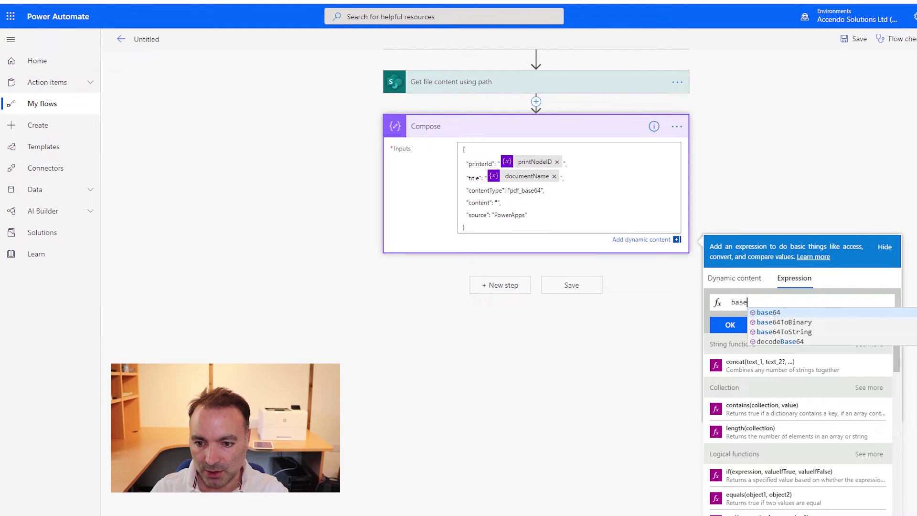
key("Down")
key("Down")
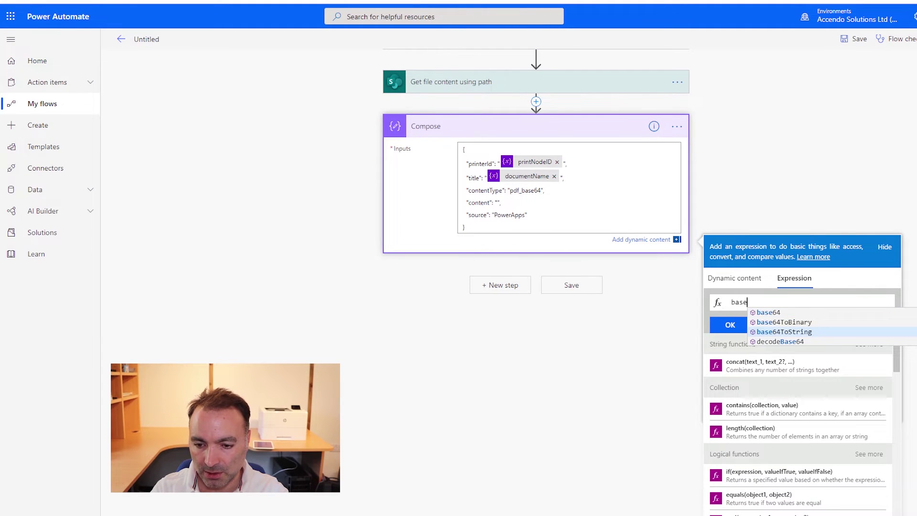
key("Up")
key("Up")
key("Return")
type("(")
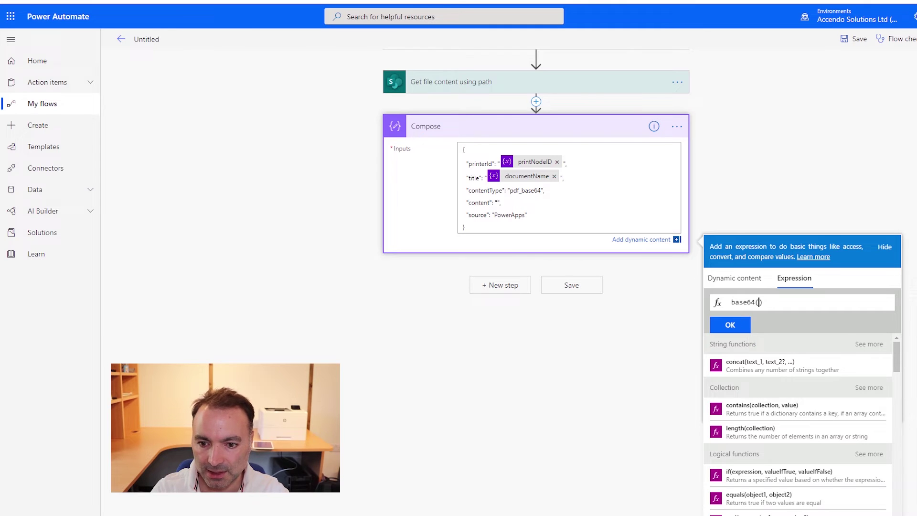
left_click(735, 277)
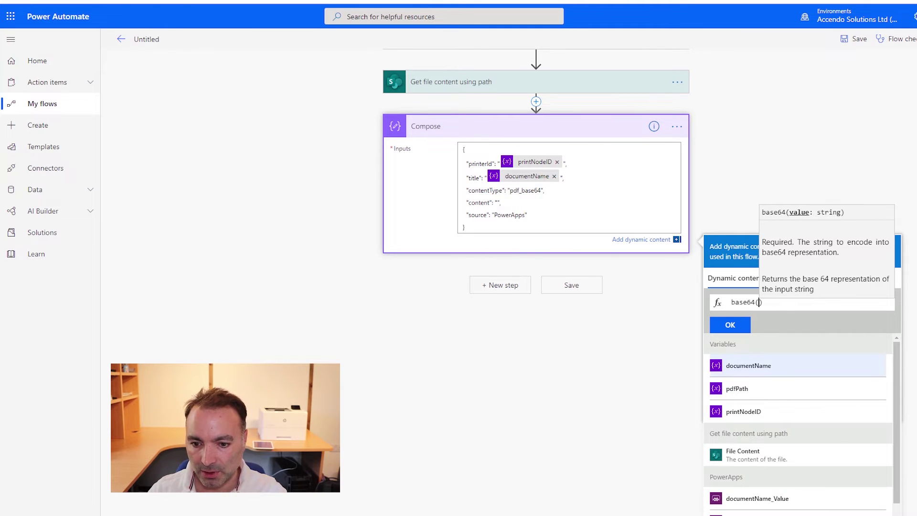
left_click(756, 455)
left_click(729, 325)
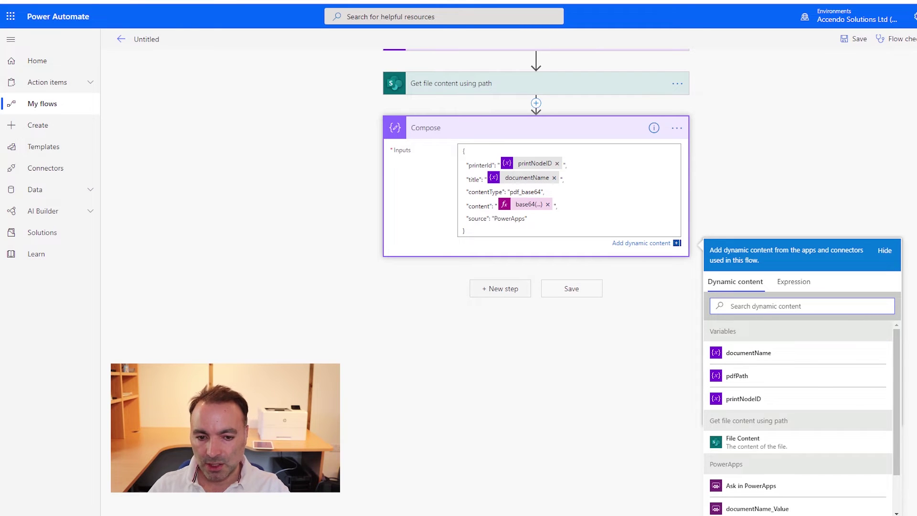
Add an HTTP action after Compose and set its method to POST.
left_click(500, 289)
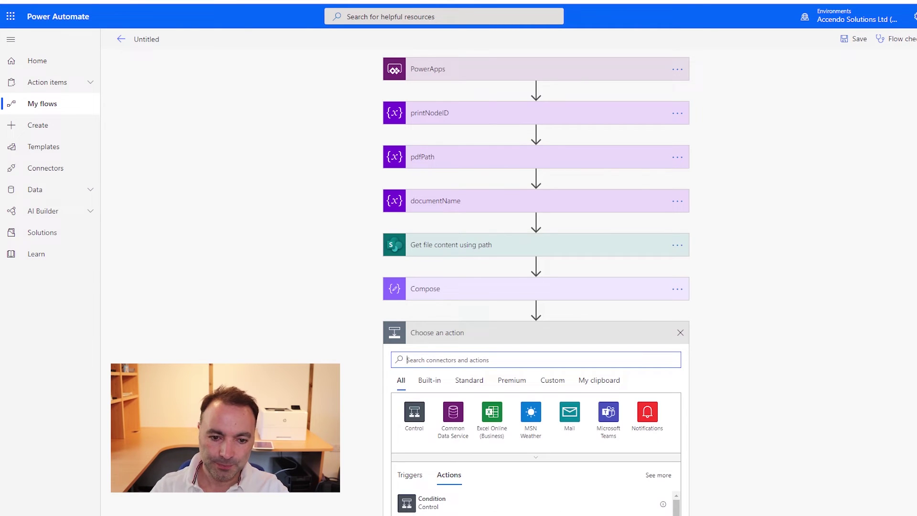
type("http")
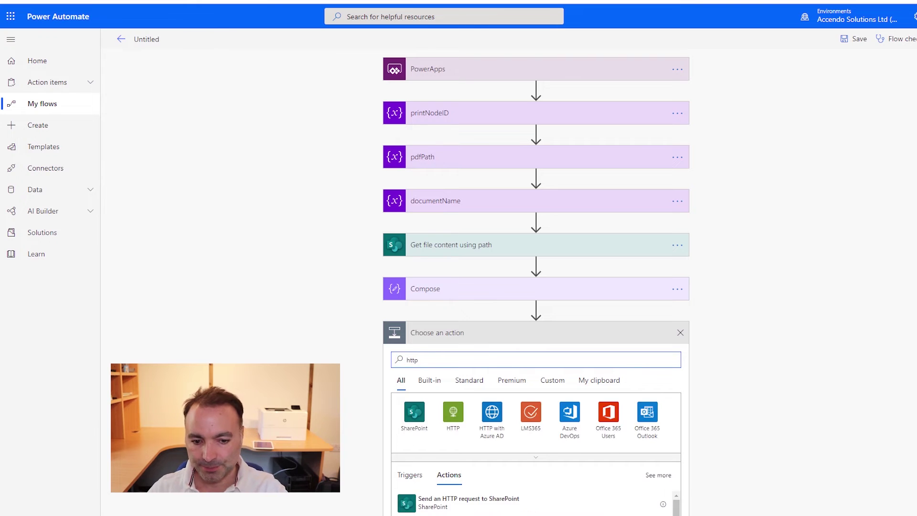
scroll(525, 430, "down", 2)
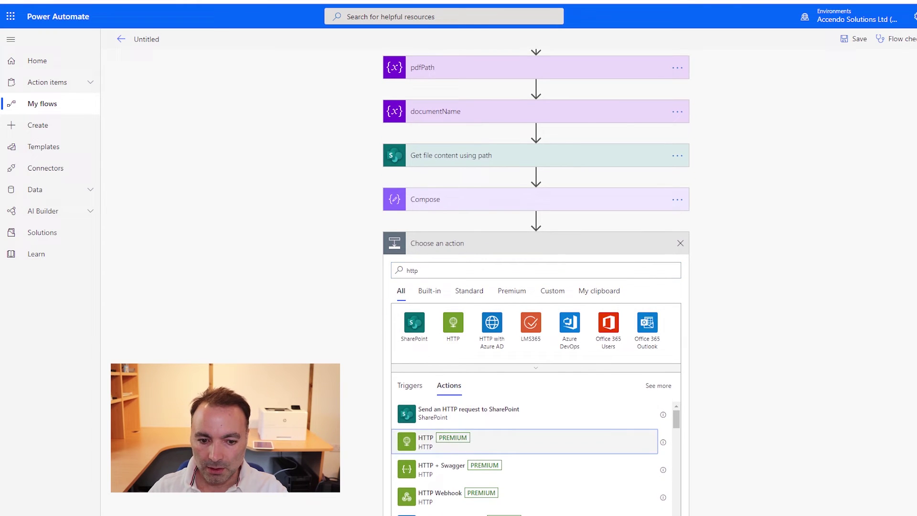
left_click(444, 442)
left_click(569, 340)
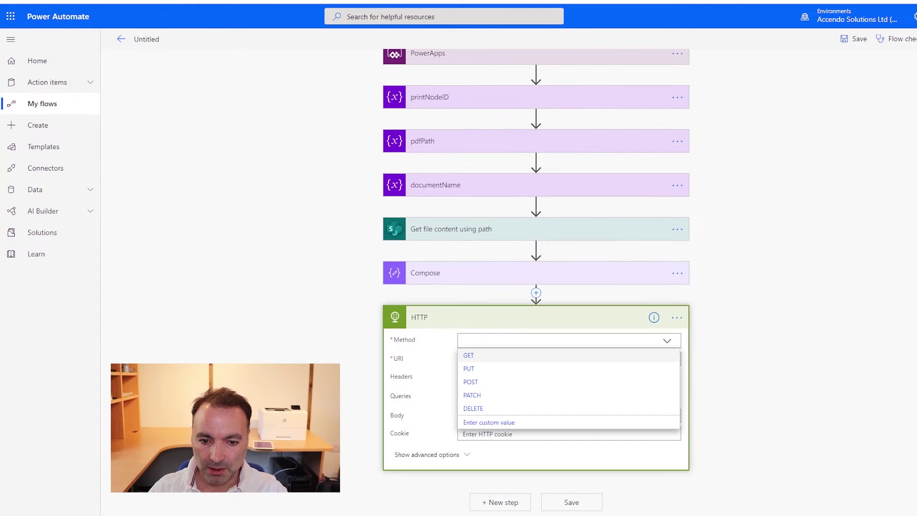
left_click(568, 333)
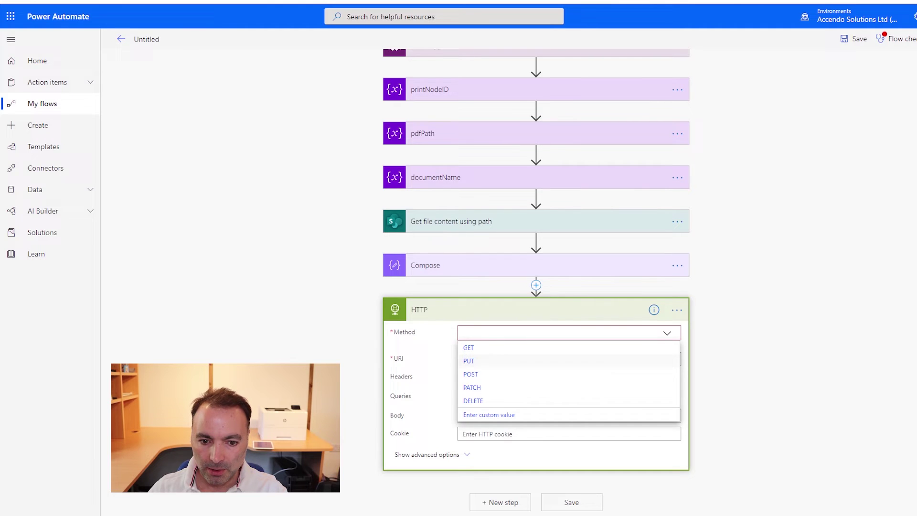
left_click(568, 373)
key("alt+Tab")
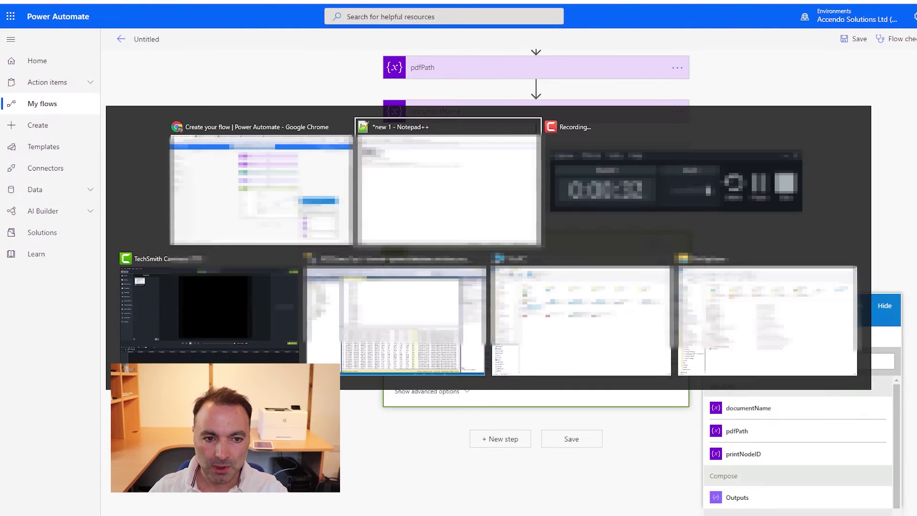
left_click(169, 86)
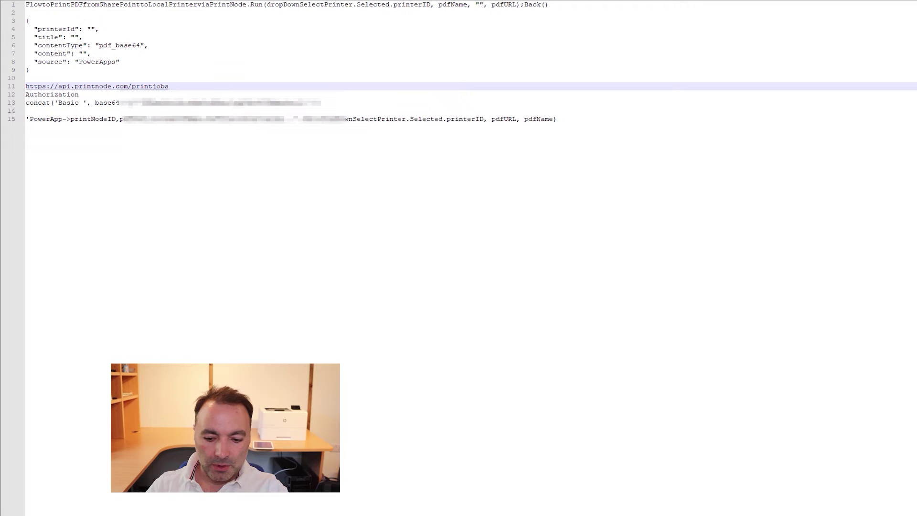
key("shift+Home")
key("ctrl+c")
key("alt+Tab")
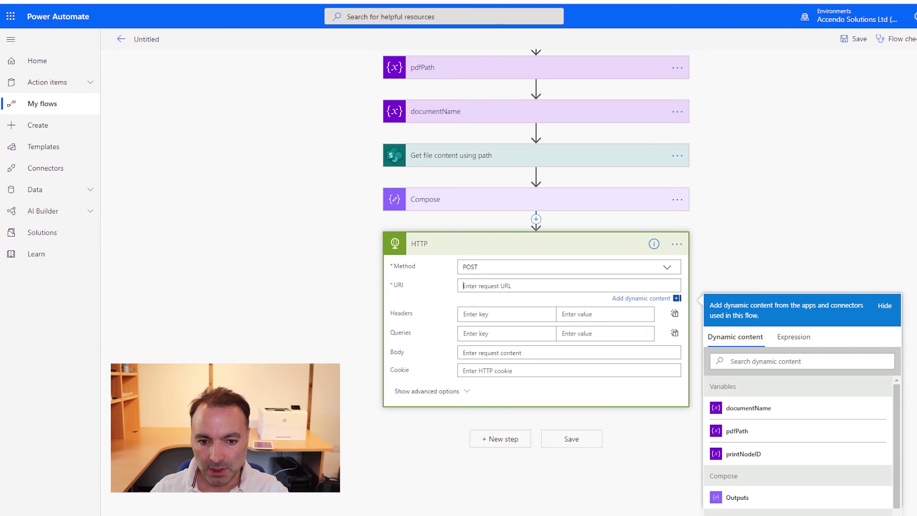
key("ctrl+v")
Copy the word Authorization from the text editor notes into the HTTP action's first header key.
left_click(506, 314)
key("alt+Tab")
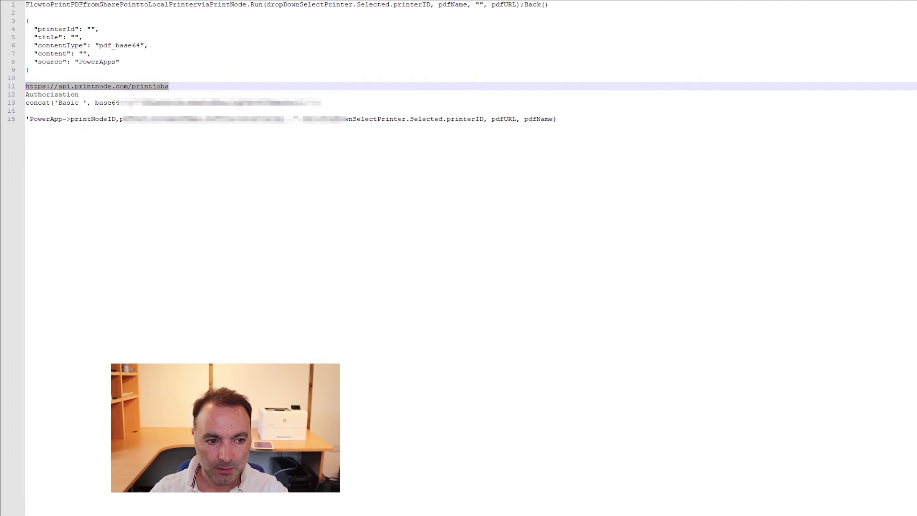
double_click(57, 95)
right_click(60, 94)
left_click(83, 114)
key("alt+Tab")
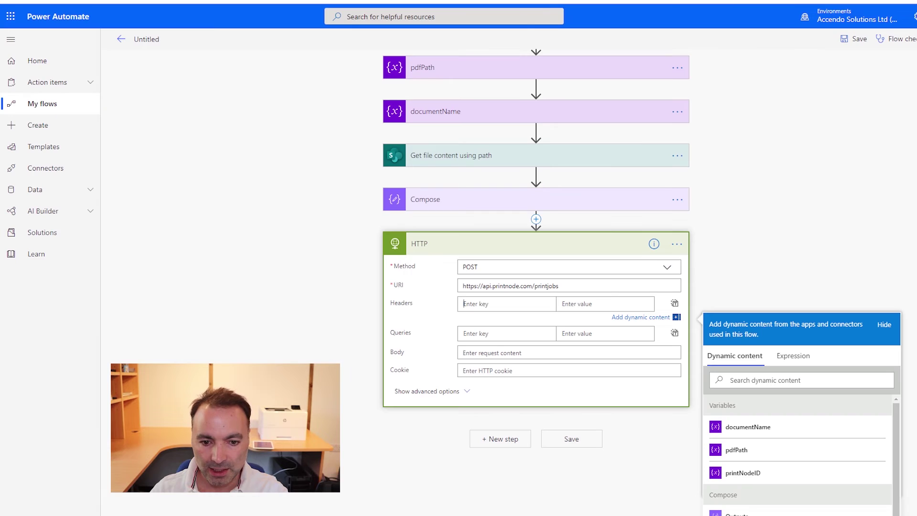
key("ctrl+v")
Copy the concat('Basic ', base64...) expression with the API credential from the notes and insert it as the Authorization header's value expression.
key("alt+Tab")
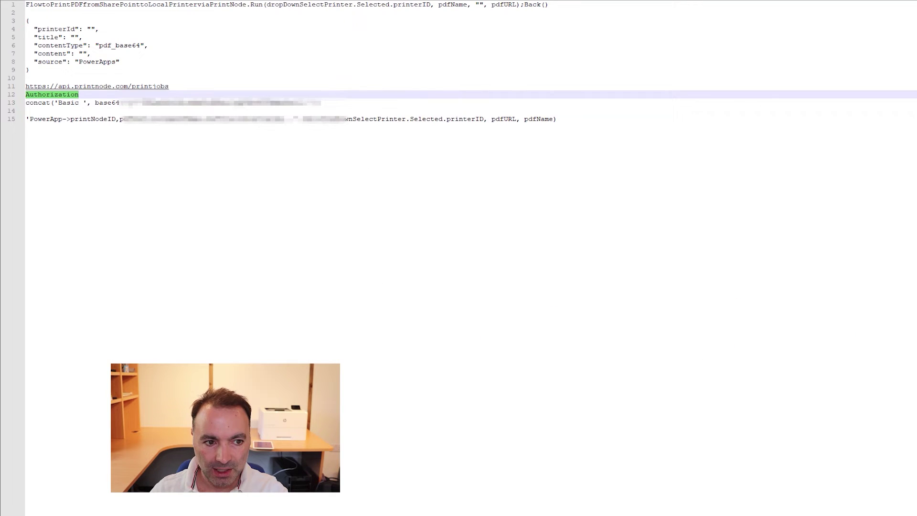
left_click(328, 102)
key("shift+Home")
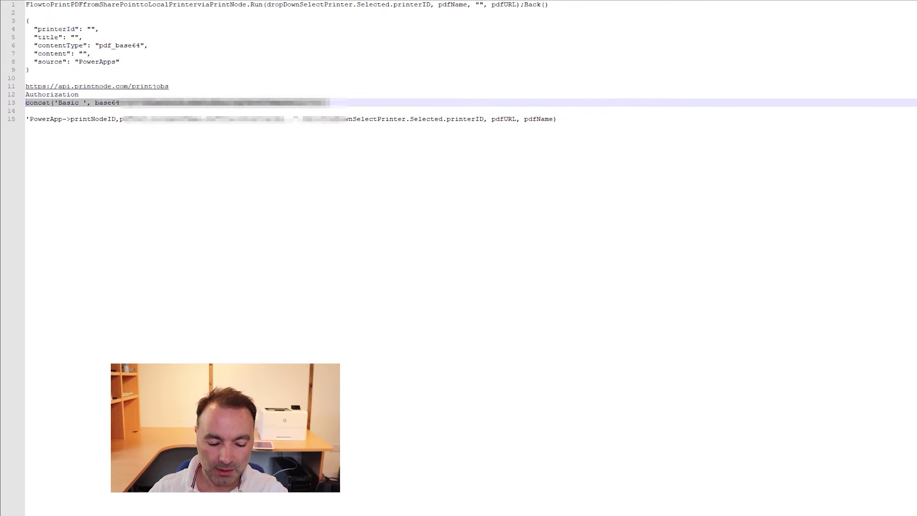
key("alt+Tab")
left_click(793, 370)
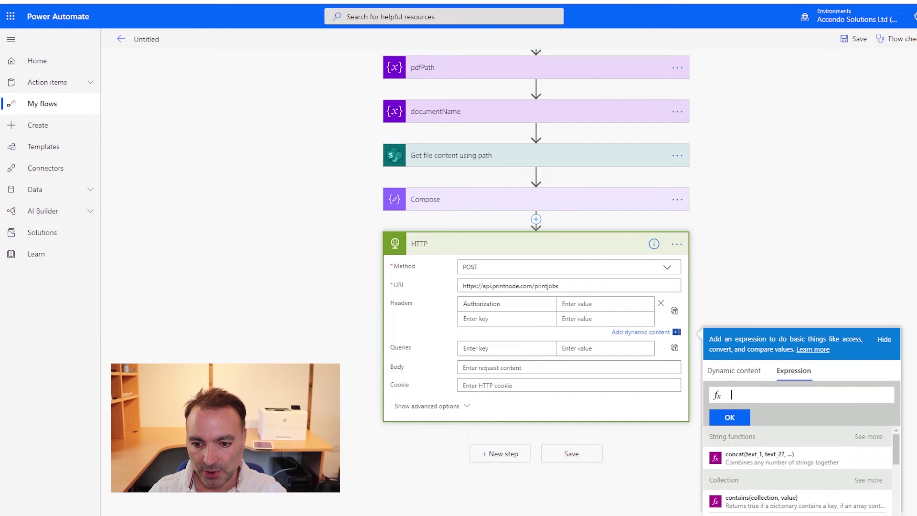
key("ctrl+v")
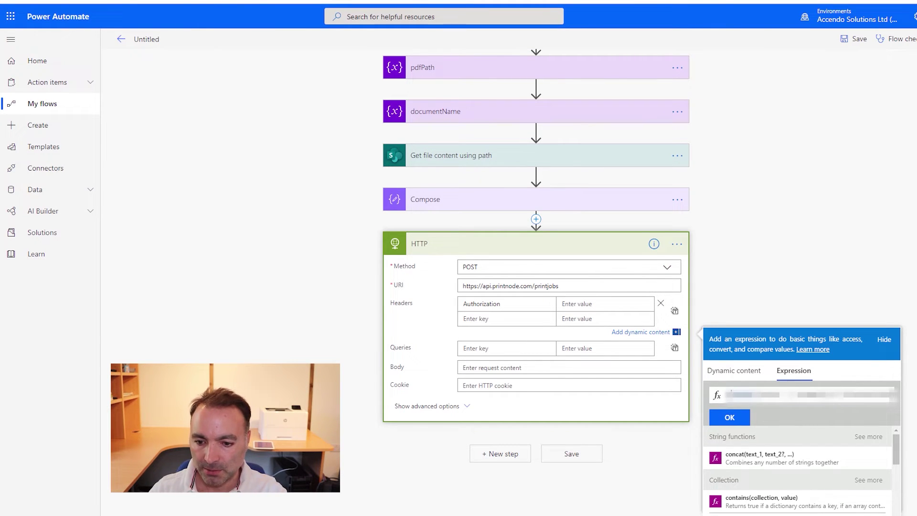
double_click(782, 393)
key("ctrl+v")
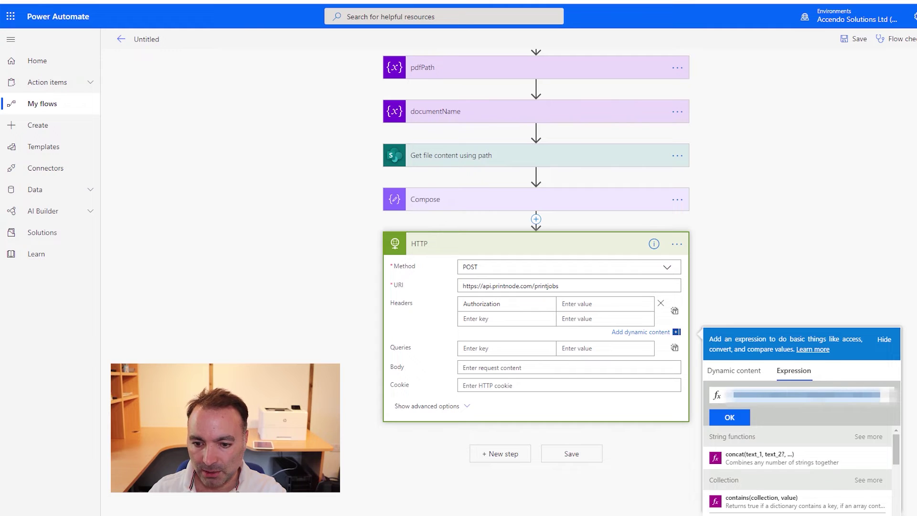
left_click(728, 417)
Set the HTTP request body to the Compose Outputs and save the flow.
left_click(463, 369)
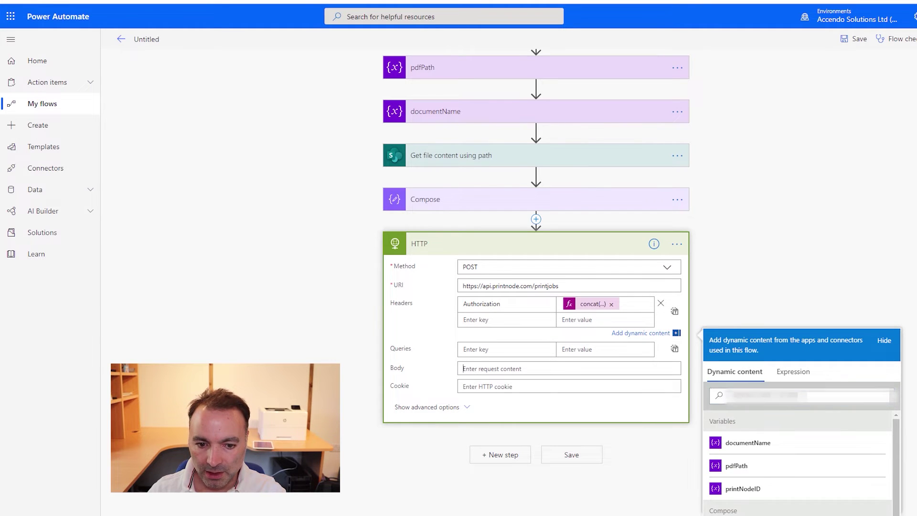
scroll(797, 479, "down", 2)
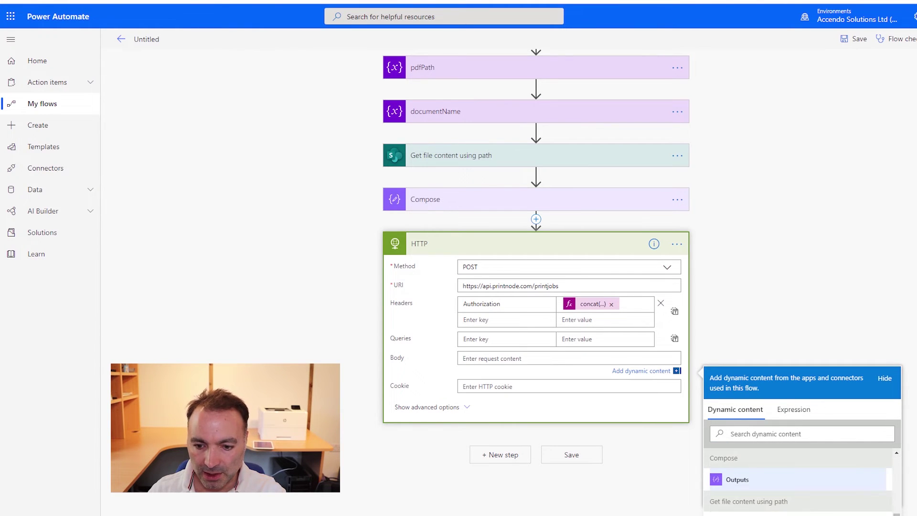
left_click(737, 480)
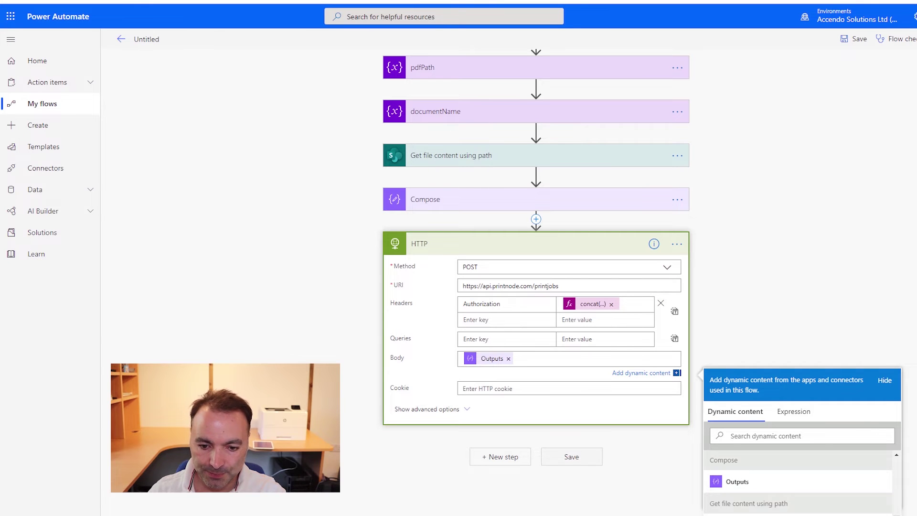
left_click(571, 457)
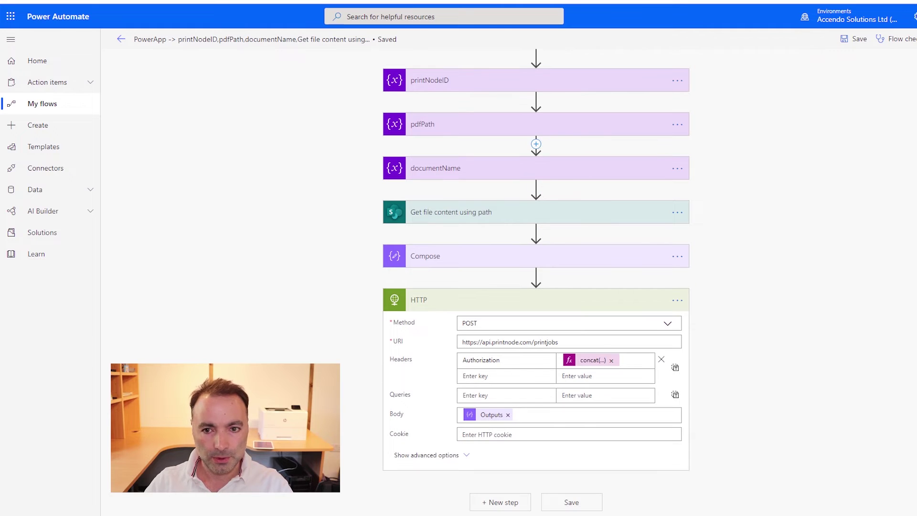
Rename the flow as printNodeDemo and save it.
left_click(251, 39)
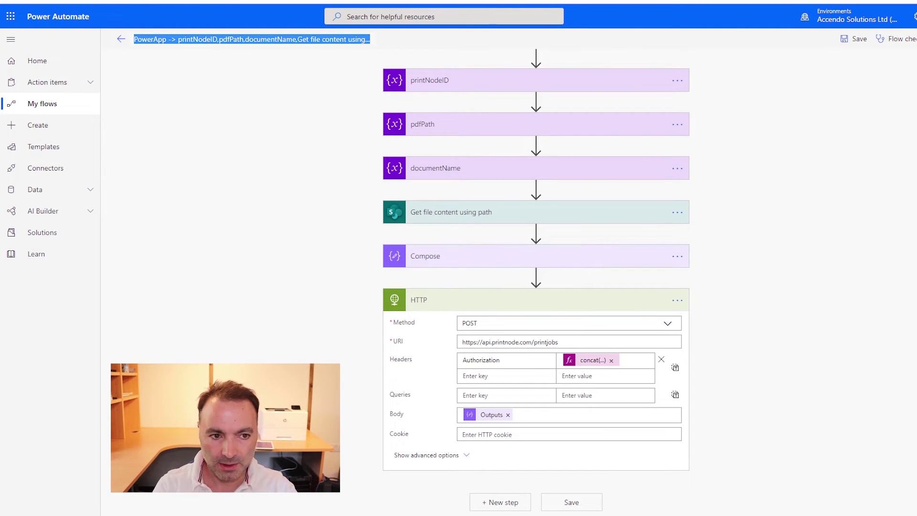
type("o")
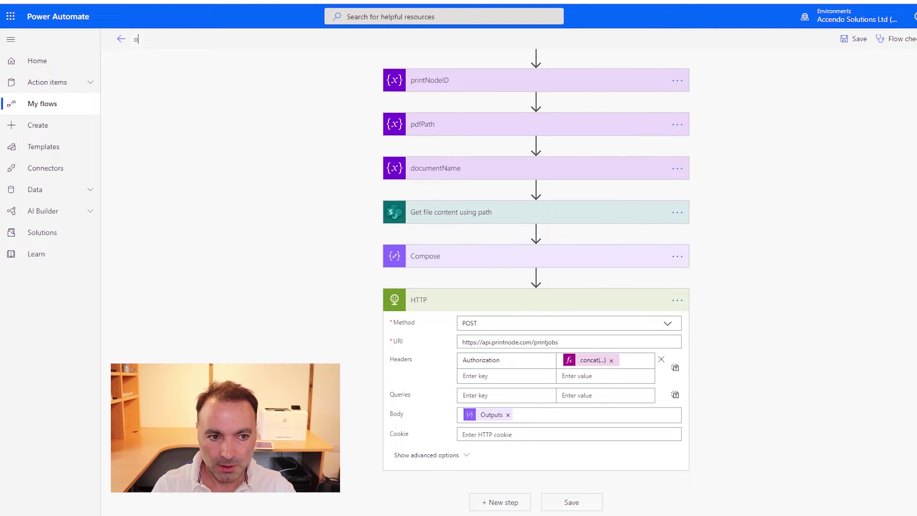
key("BackSpace")
type("print")
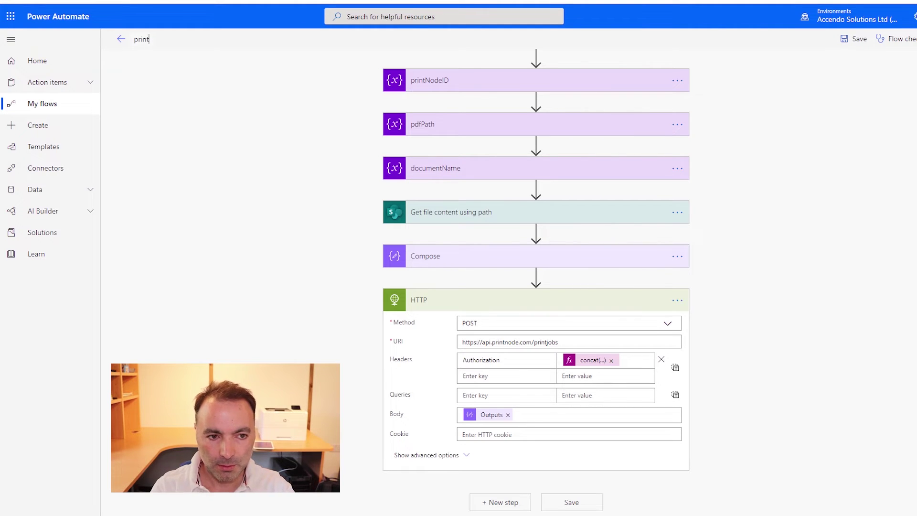
type("NodeDemo")
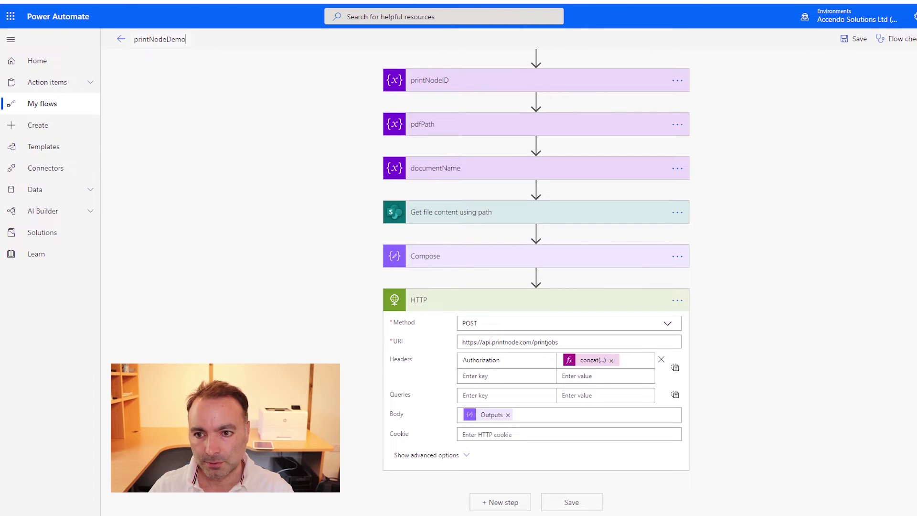
left_click(854, 39)
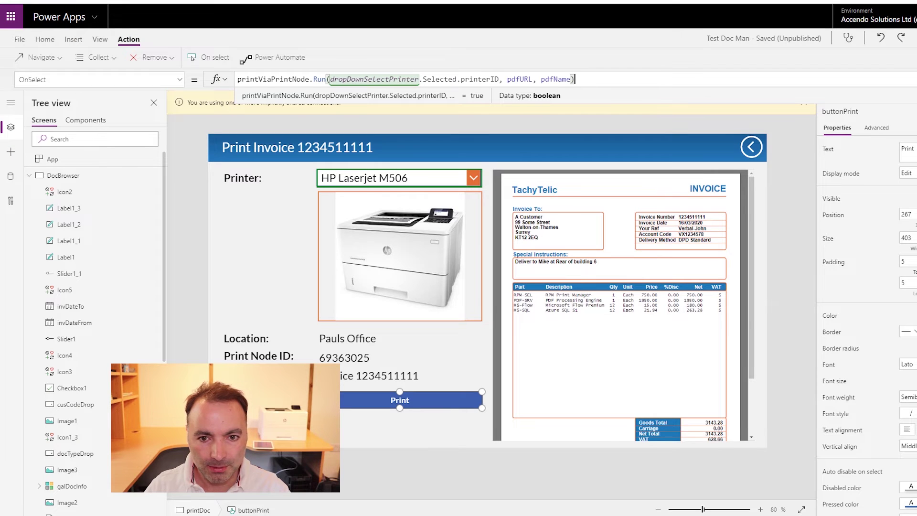
In Power Apps, reset the Print button's OnSelect formula to false and attach the printNodeDemo flow to the button.
key("ctrl+a")
type("false")
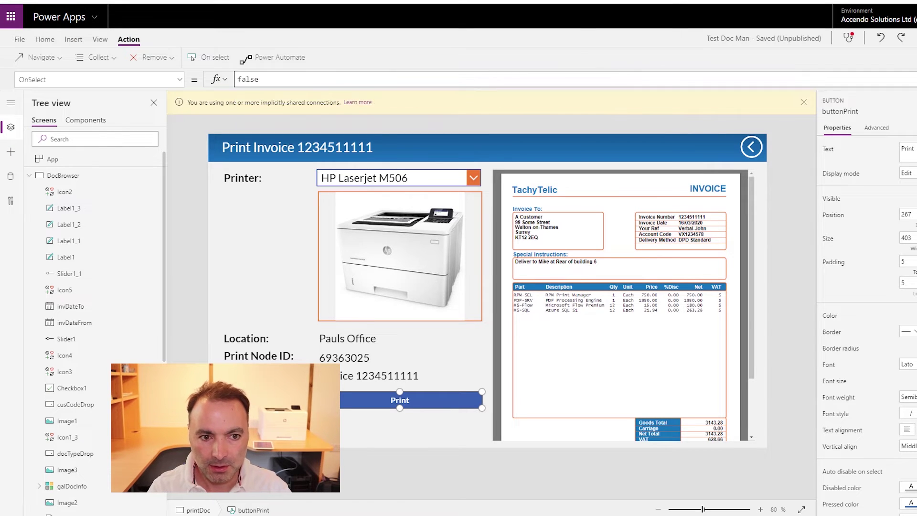
left_click(272, 57)
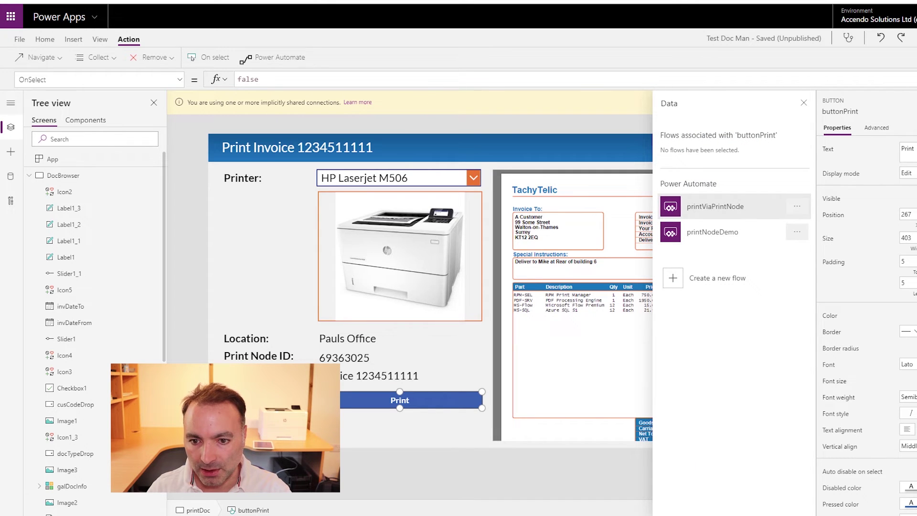
left_click(726, 232)
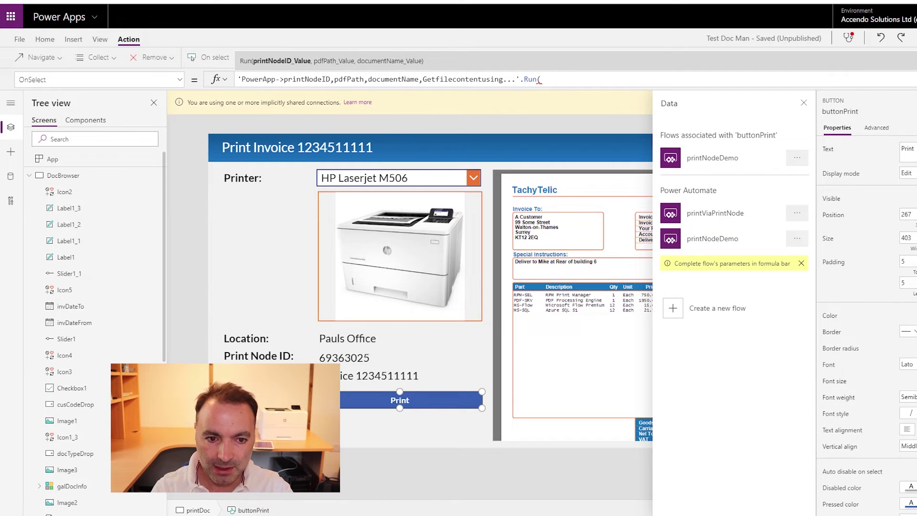
Enter dropDownSelectPrinter.Selected.printerID as the first argument of the flow's Run call in the Print button's OnSelect formula.
type("dropdown")
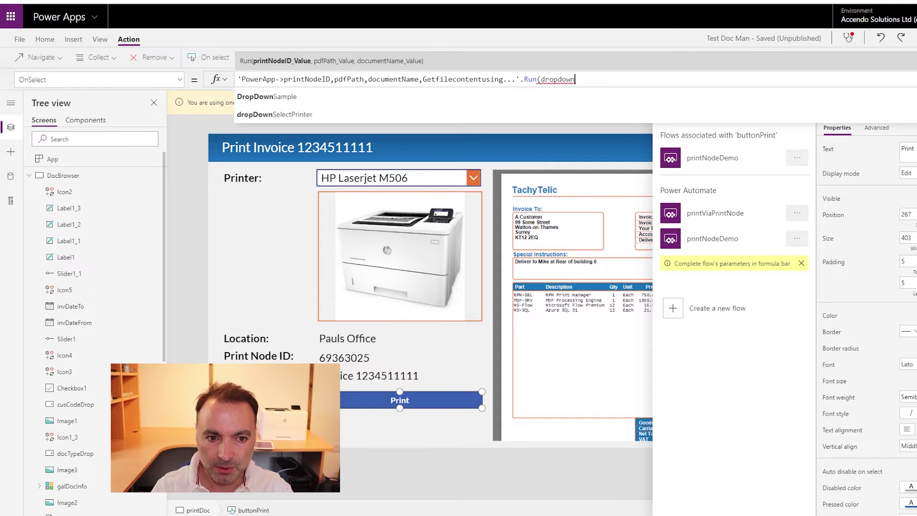
key("Tab")
type(".sele")
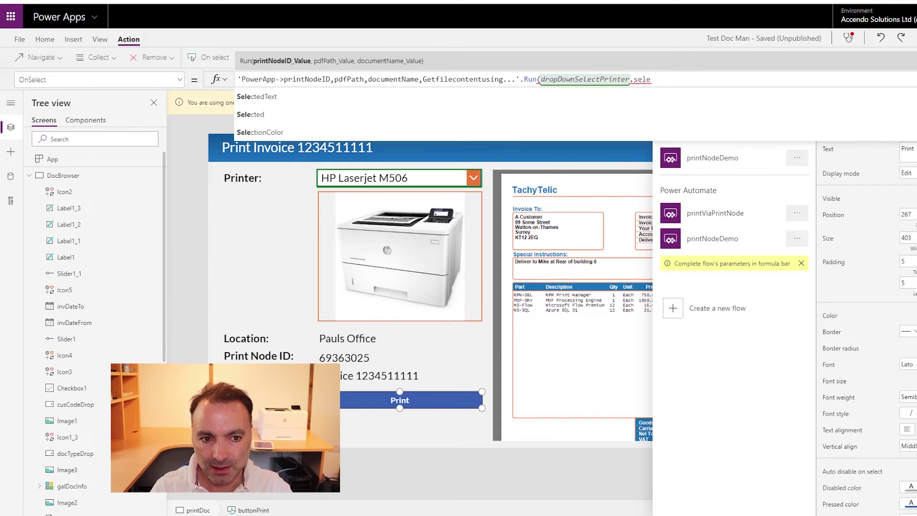
key("Down")
key("Tab")
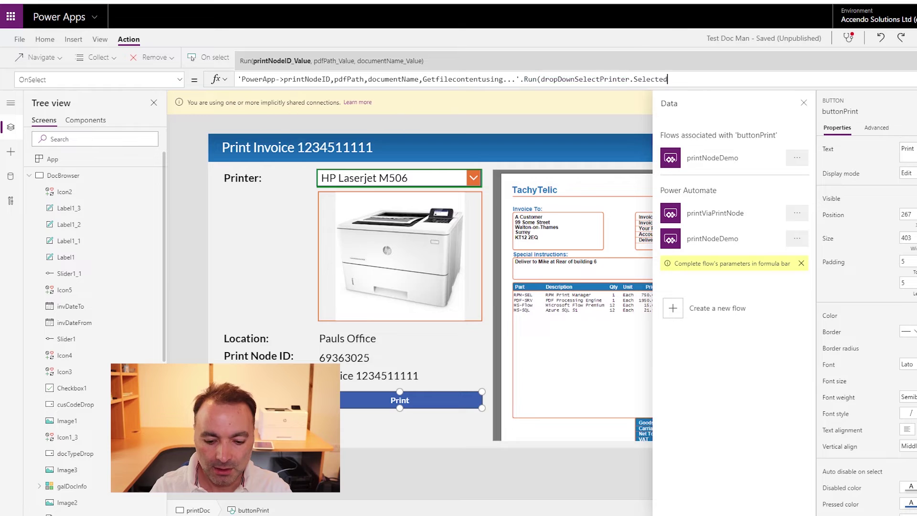
type(".")
key("Down")
key("Down")
key("Down")
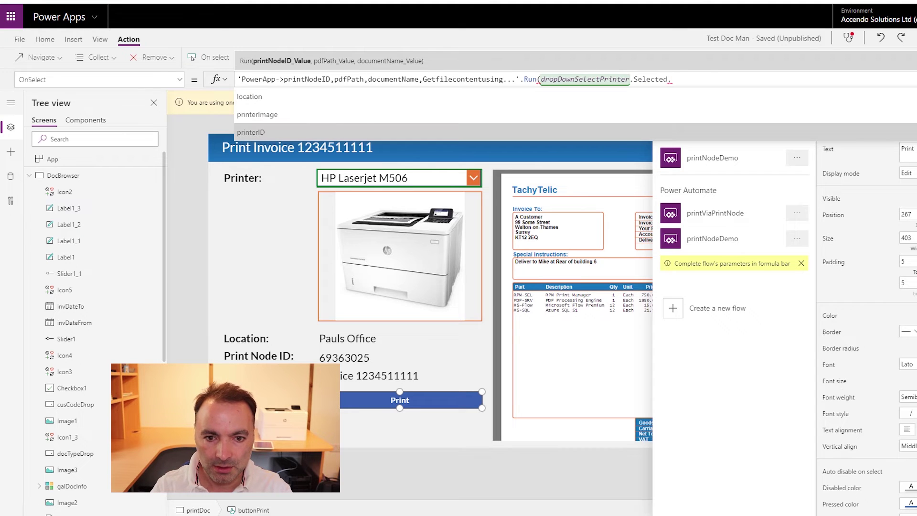
key("Tab")
type(", ")
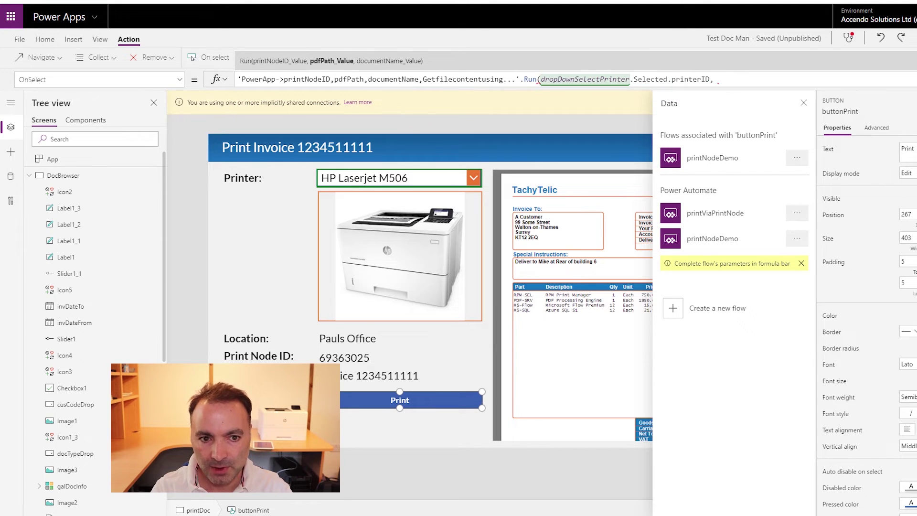
Enter pdfURL as the Run call's second argument, for the pdfPath value.
type("pdf")
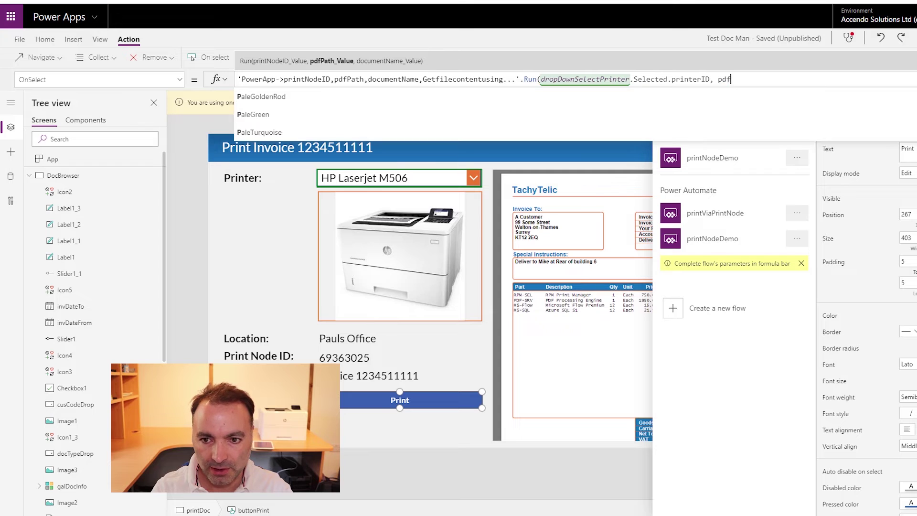
type("U")
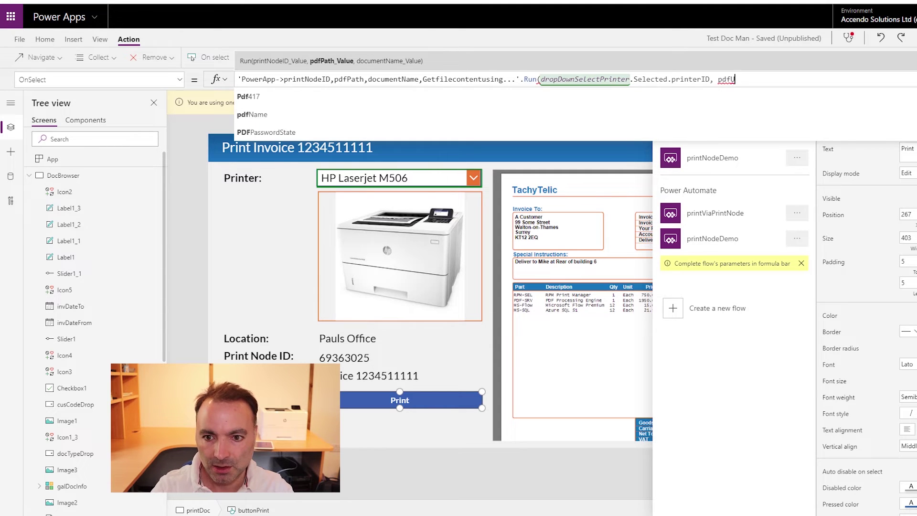
key("Tab")
type(", ")
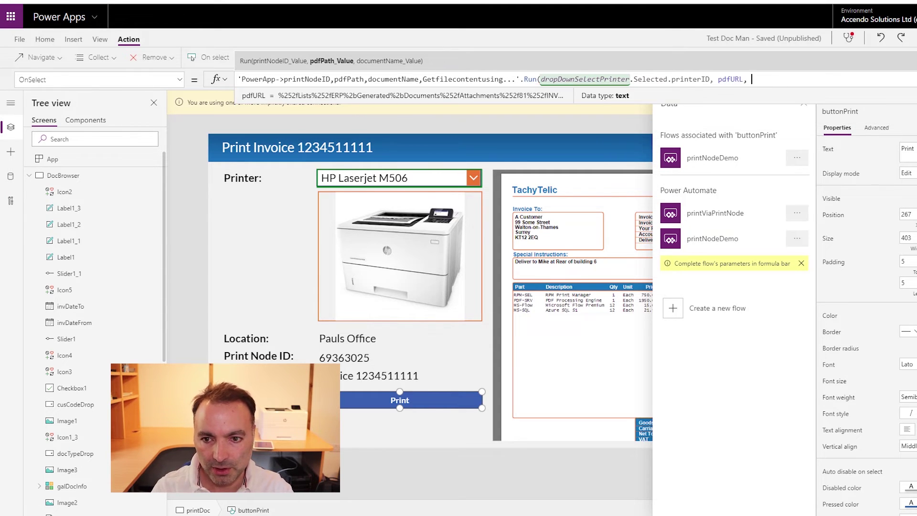
Enter pdfName as the Run call's third argument, complete the Print button's OnSelect formula and dismiss the flow data pane.
type("pdfName")
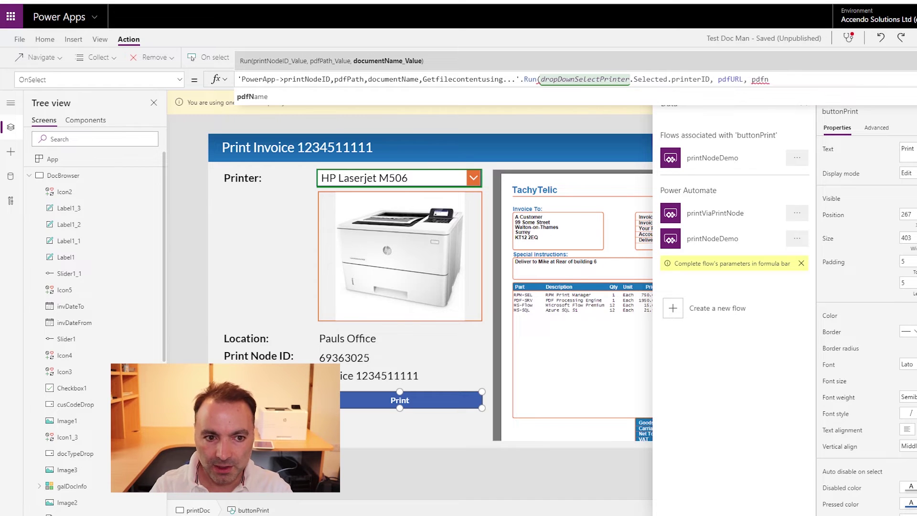
type(")")
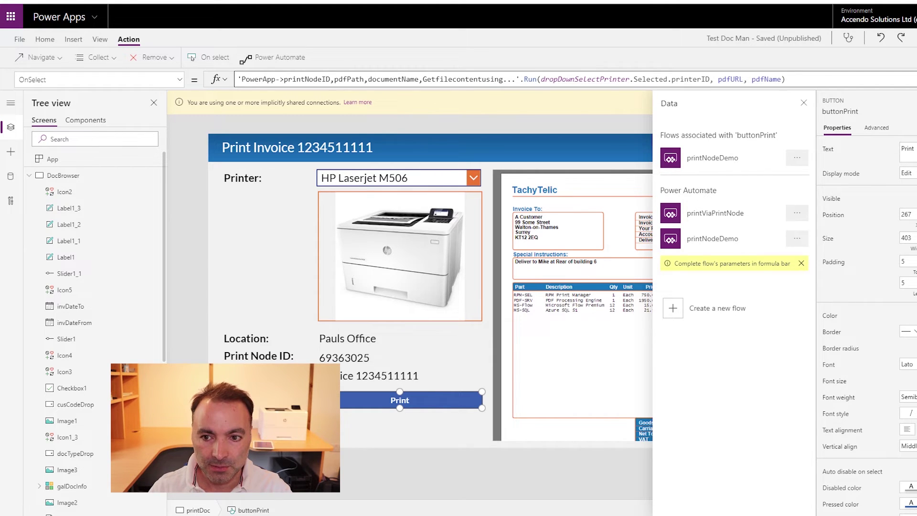
key("Escape")
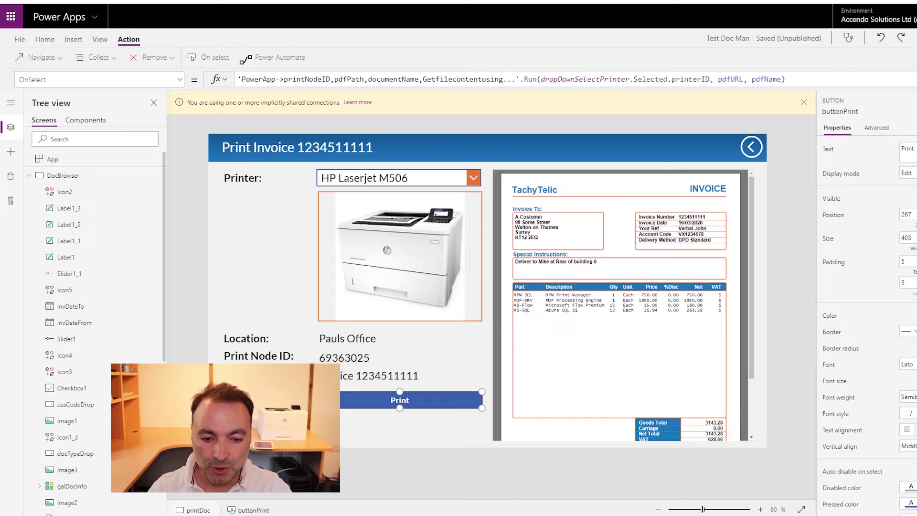
Trigger the Print button's action from the app editor so that it runs the printNodeDemo flow.
left_click(407, 428)
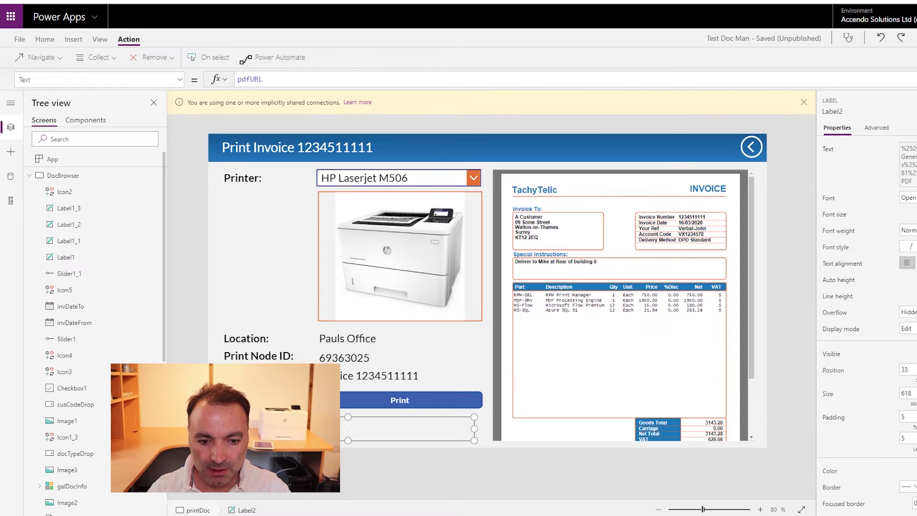
left_click(400, 401)
left_click(399, 402, "alt")
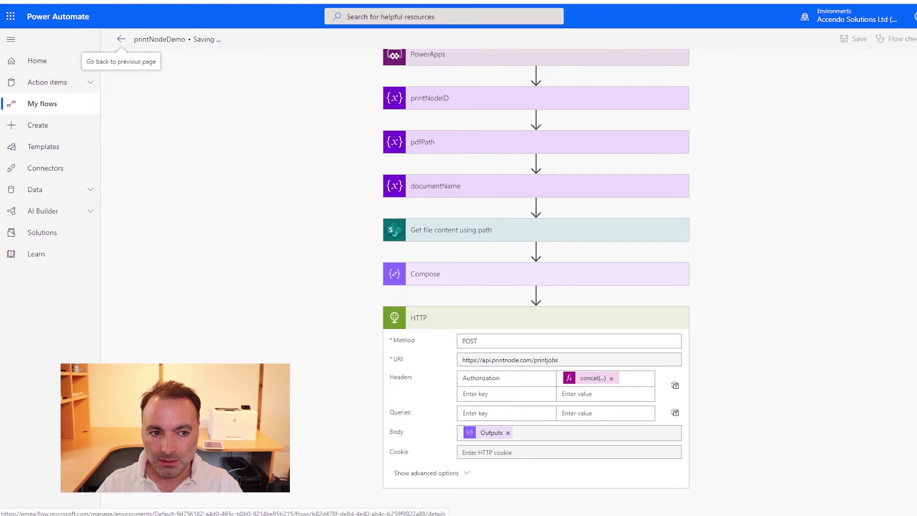
Switch to Power Automate, leave the flow editor, open the latest printNodeDemo run and examine the error on Get file content using path.
left_click(121, 39)
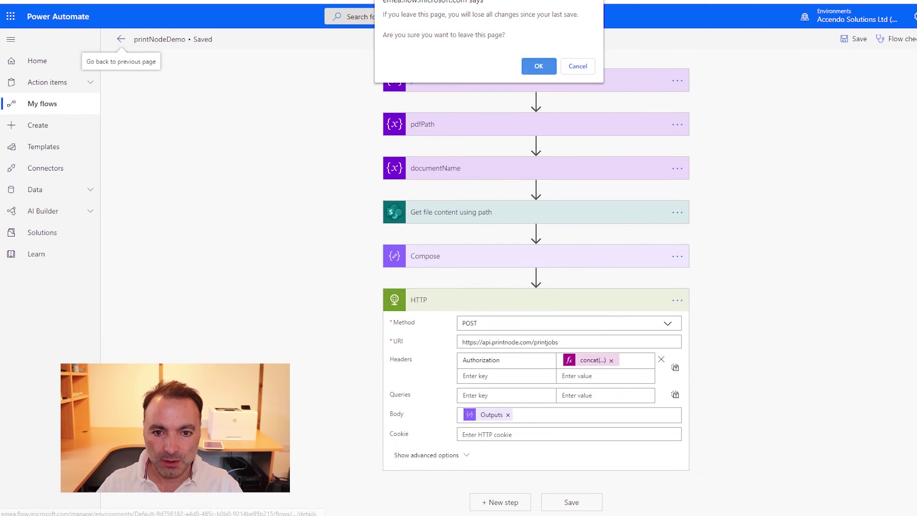
key("Return")
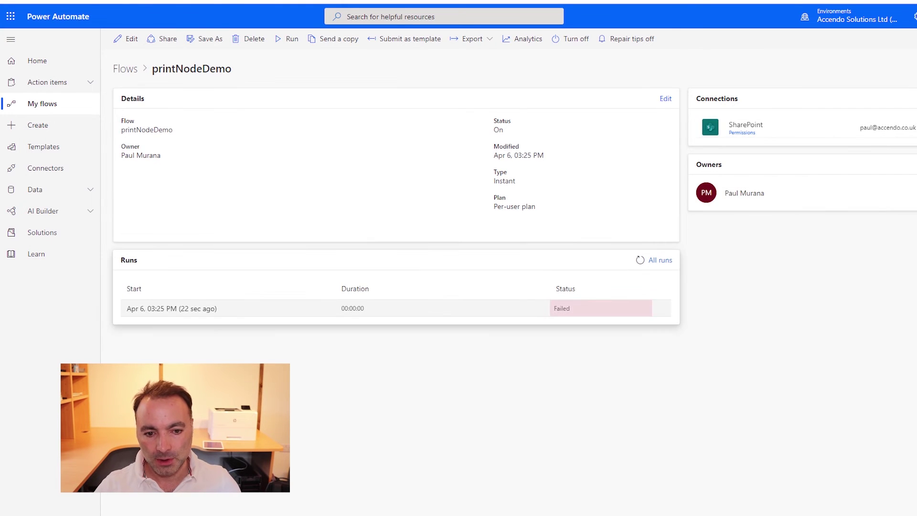
left_click(171, 308)
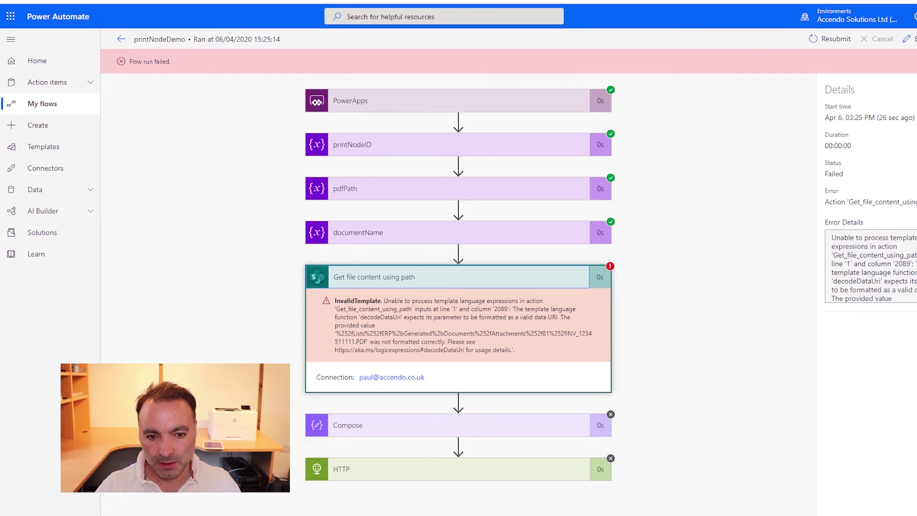
left_click_drag(383, 309, 518, 317)
left_click(519, 317)
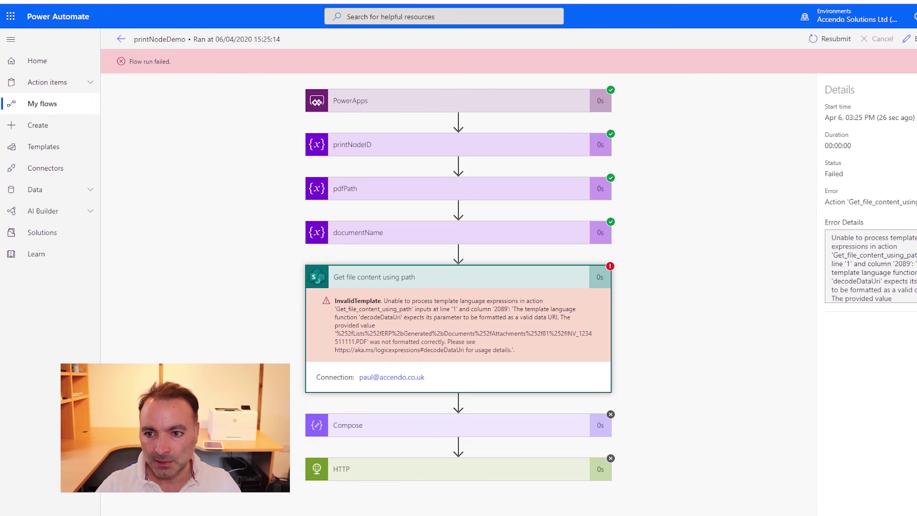
Reopen the flow for editing, review its pdfPath and documentName variables, and remove pdfPath from the File Path of Get file content using path.
left_click(907, 38)
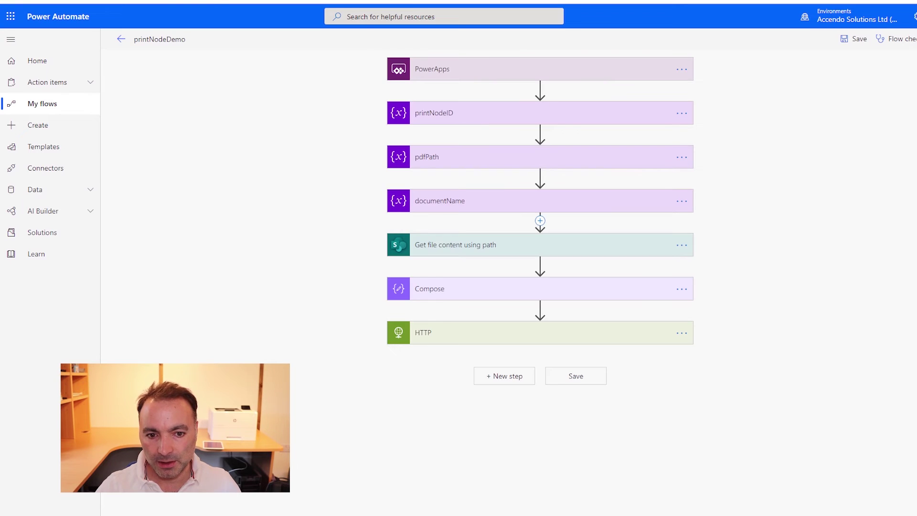
left_click(541, 253)
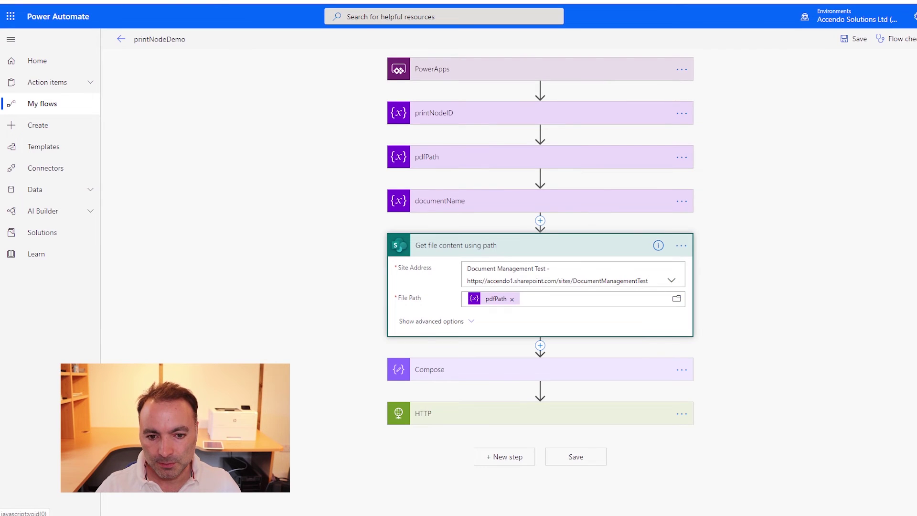
left_click(521, 298)
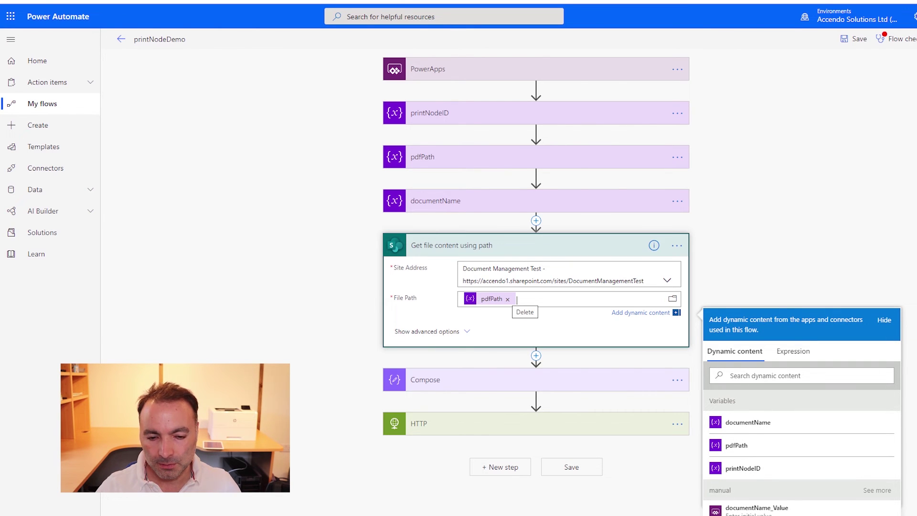
left_click(478, 157)
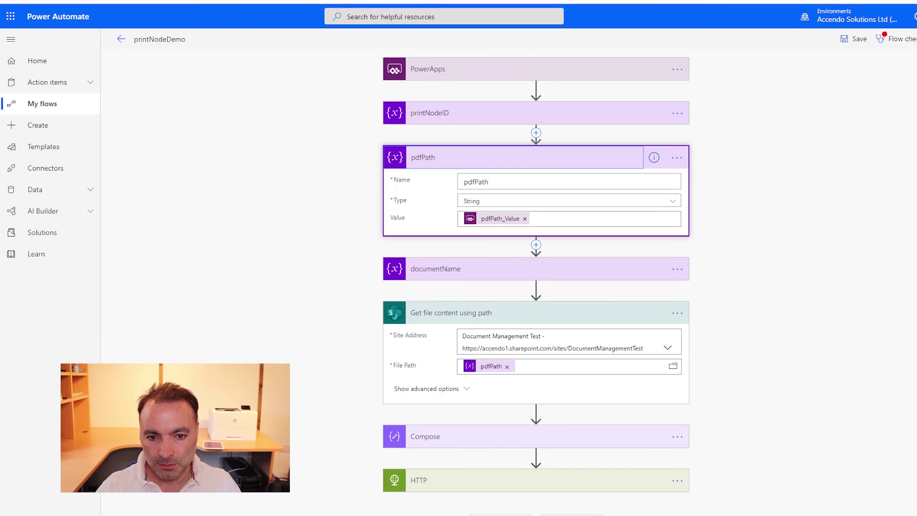
left_click(478, 157)
left_click(477, 201)
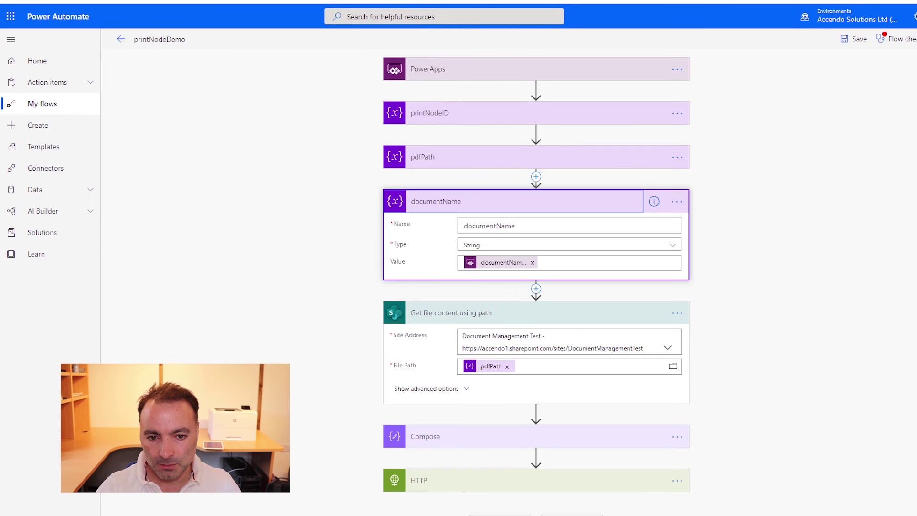
left_click(477, 201)
left_click(507, 299)
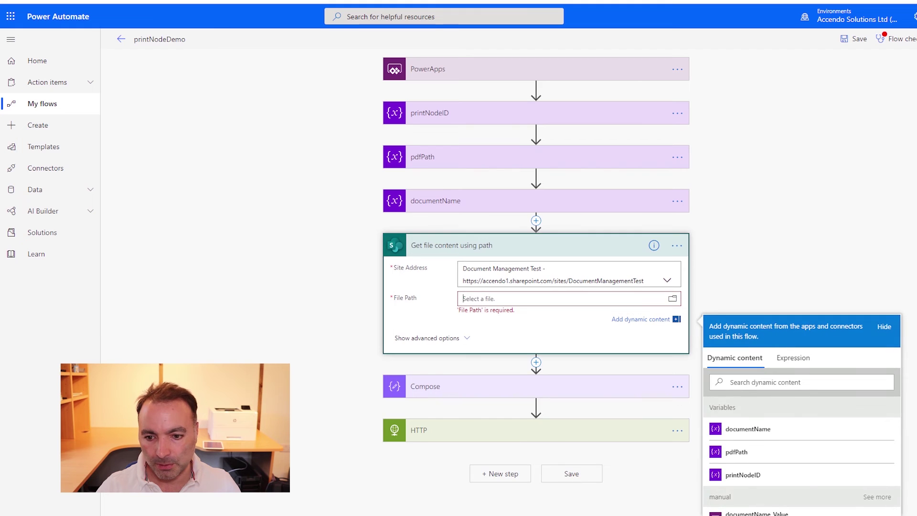
Begin an expression for the File Path with one decodeUriComponent function nested inside another.
left_click(793, 358)
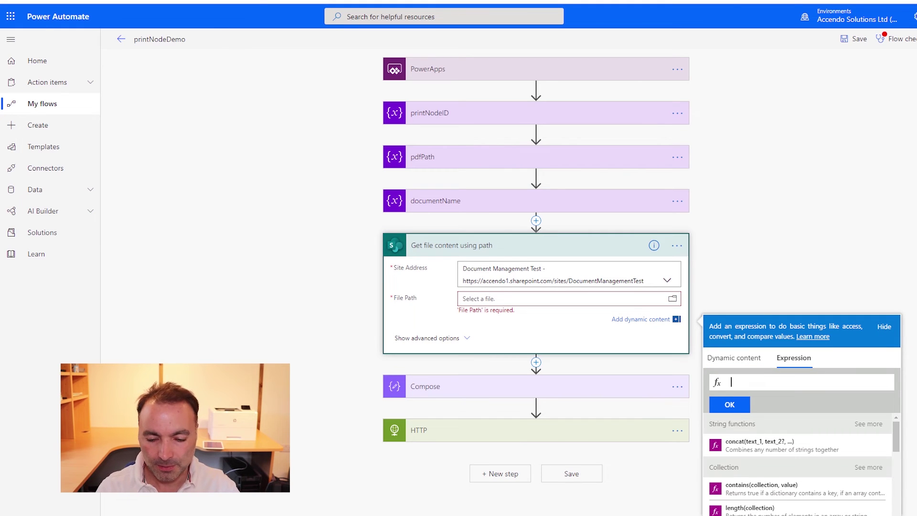
type("deco")
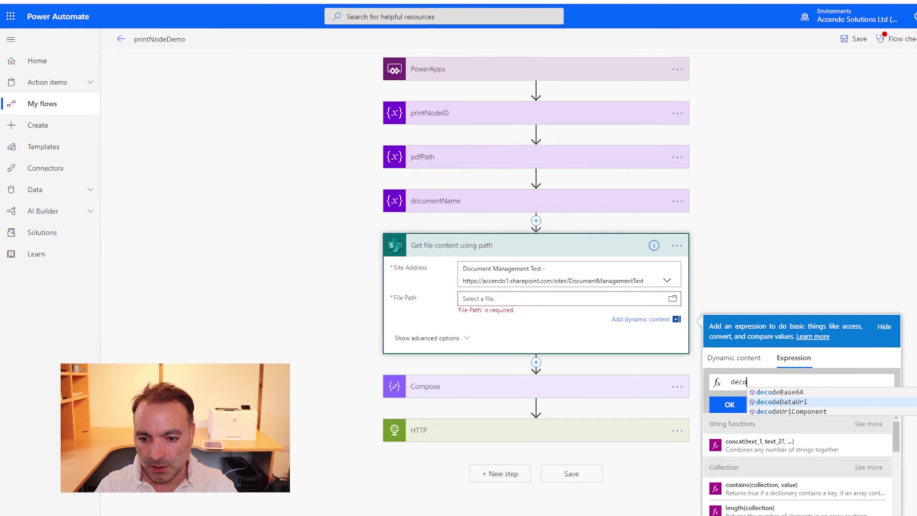
key("Down")
key("Return")
type("(")
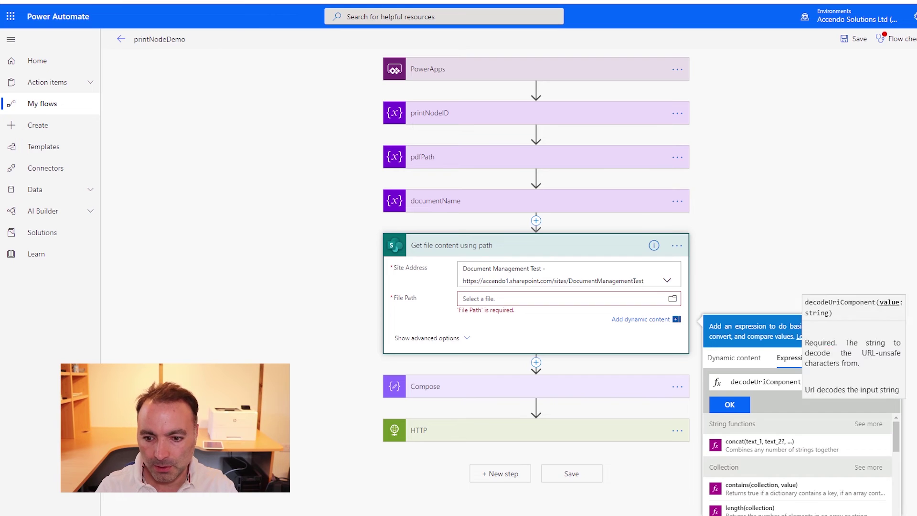
type("deco")
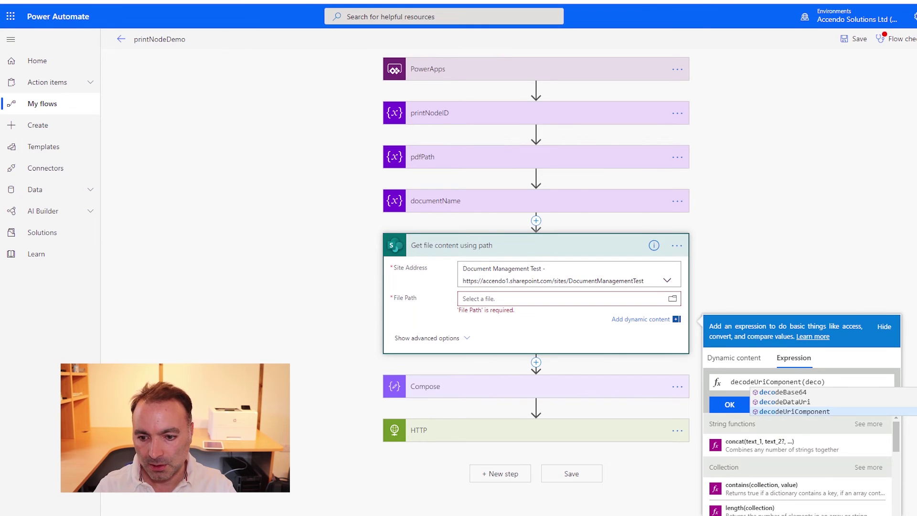
key("Down")
key("Return")
type("(")
key("BackSpace")
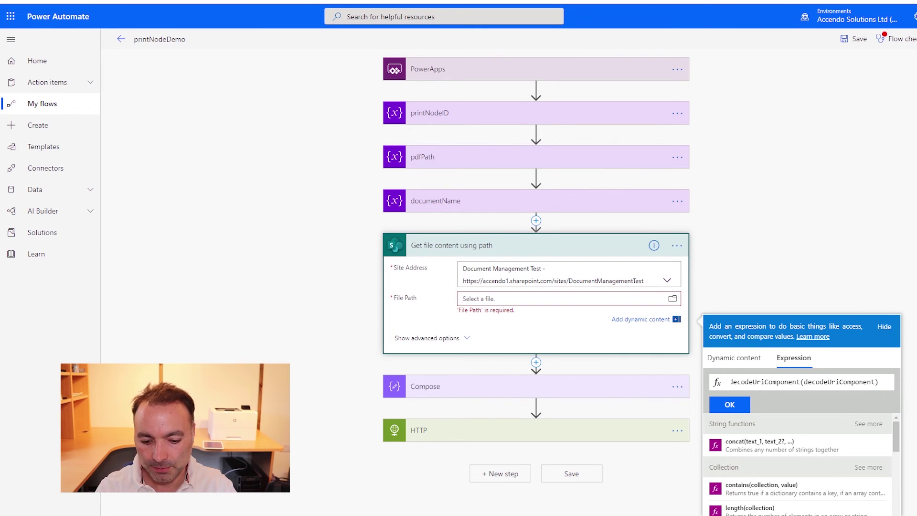
type("(")
Insert the pdfPath variable as the inner decodeUriComponent argument and apply the expression to the File Path.
left_click(734, 357)
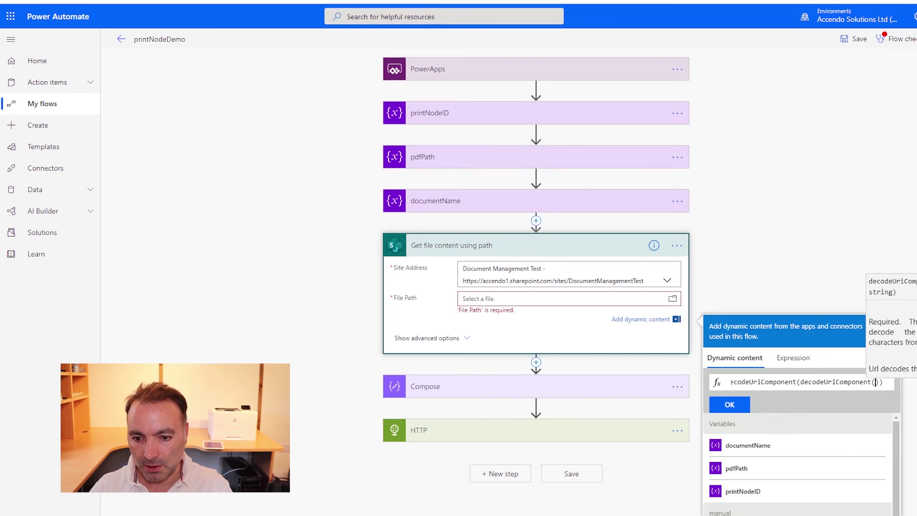
left_click(736, 468)
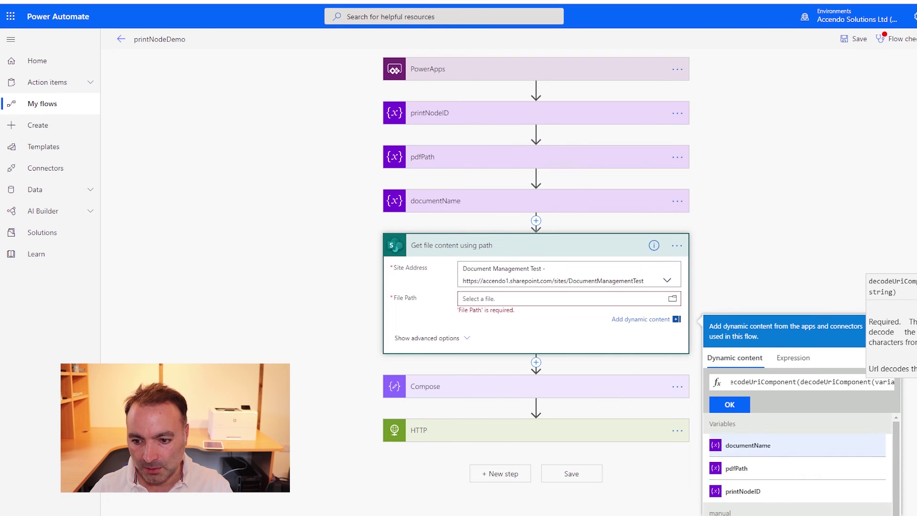
left_click(730, 405)
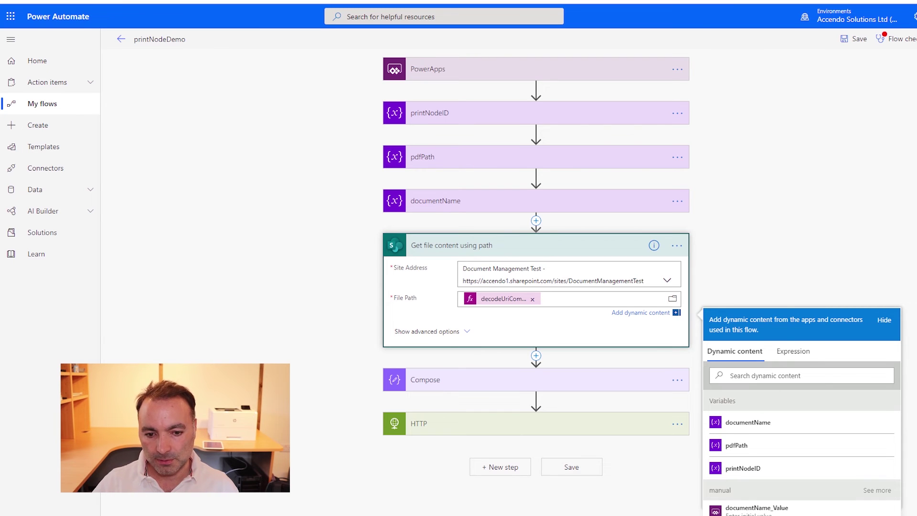
Expand the Compose action to review its inputs, and save the flow.
left_click(524, 379)
scroll(536, 282, "down", 2)
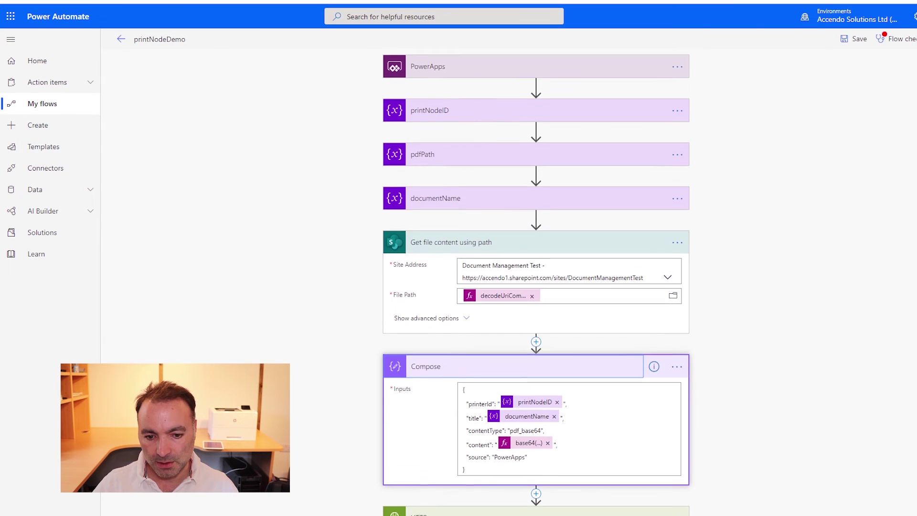
left_click(571, 501)
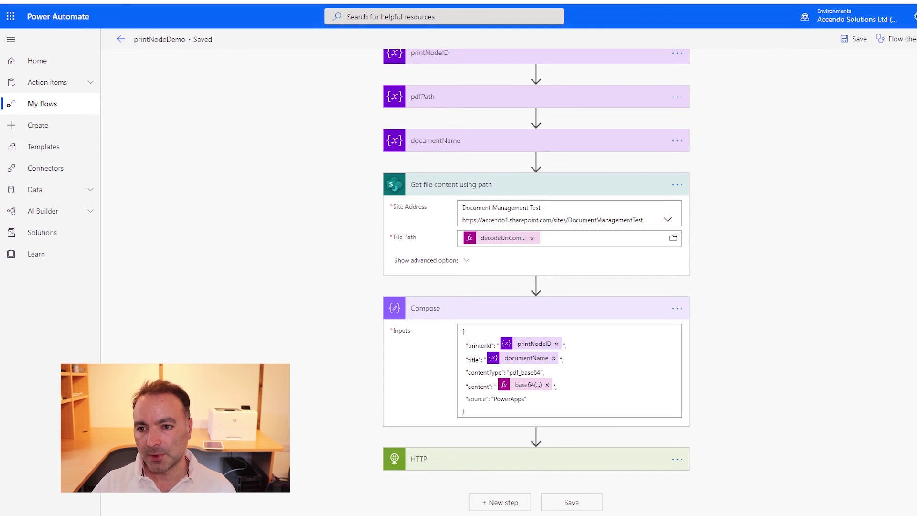
Test the flow using the data from its previous run.
left_click(916, 38)
left_click(819, 80)
left_click(823, 108)
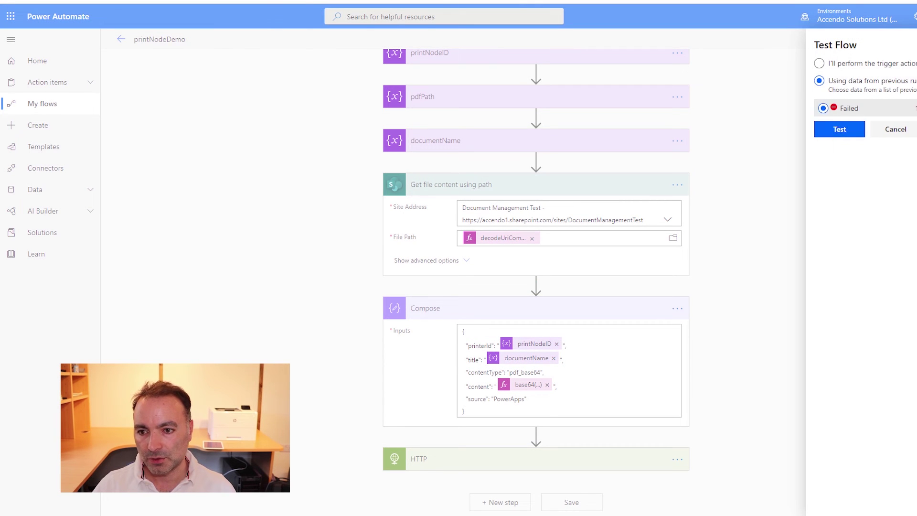
left_click(840, 128)
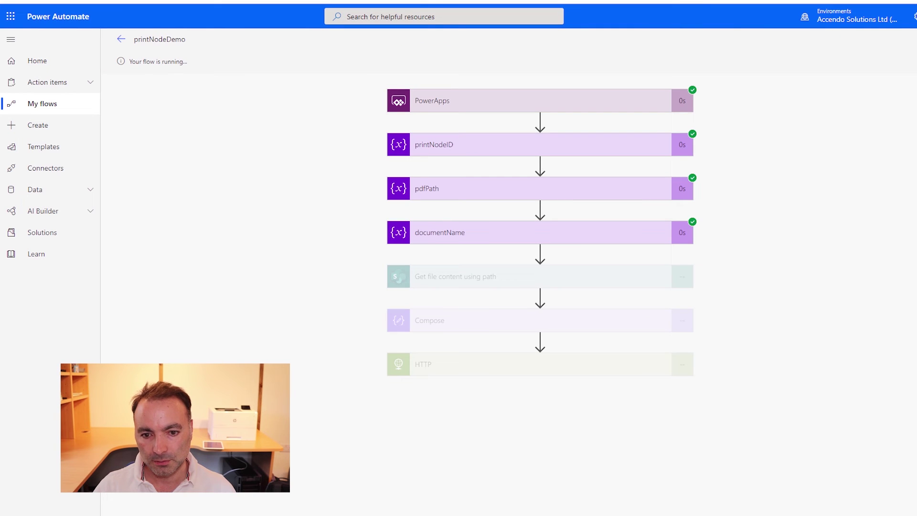